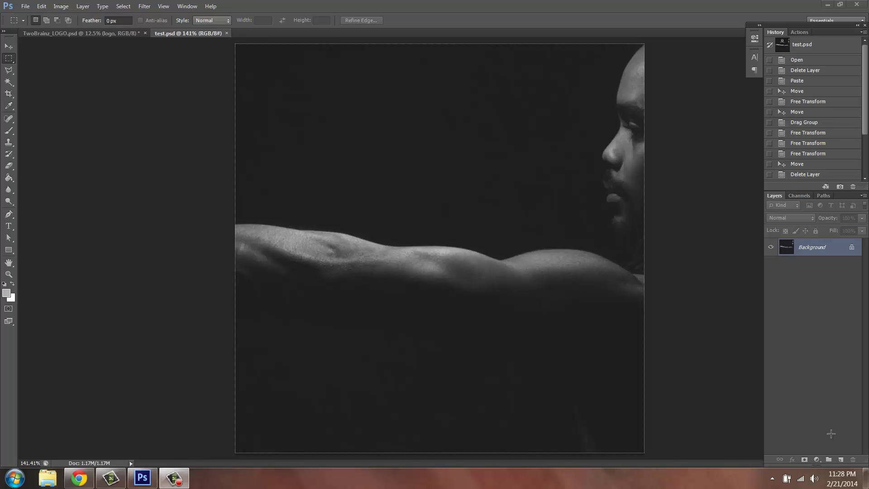
# Switch from test.psd to the TwoBrainz_LOGO.psd document tab
pyautogui.click(81, 32)
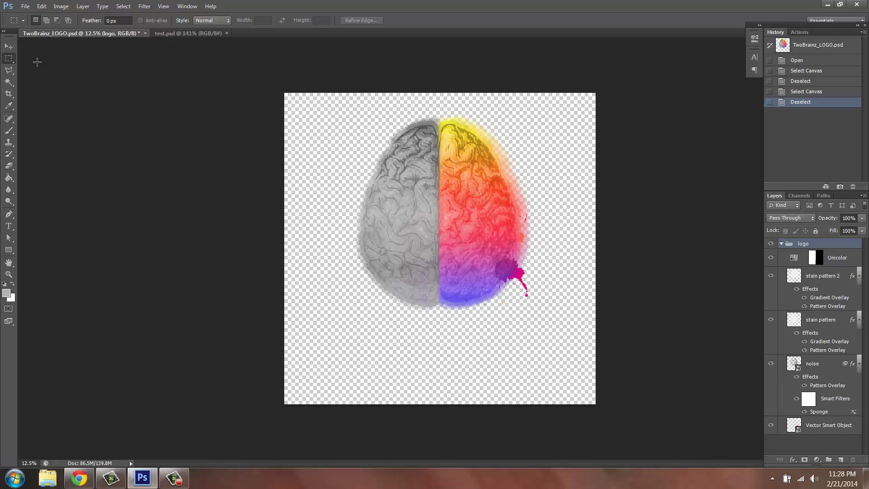
# Select All on the logo canvas and try copying, dismissing the empty-selection error
pyautogui.click(44, 10)
pyautogui.press('Escape')
pyautogui.click(104, 7)
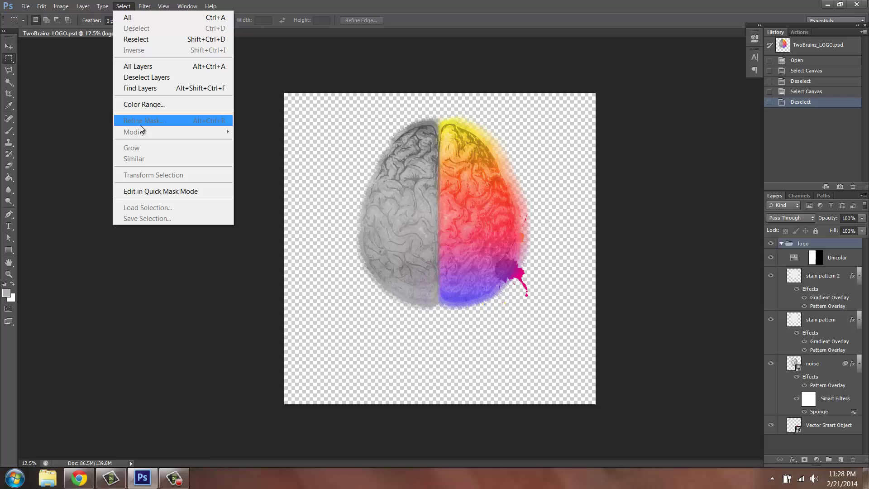
pyautogui.click(127, 18)
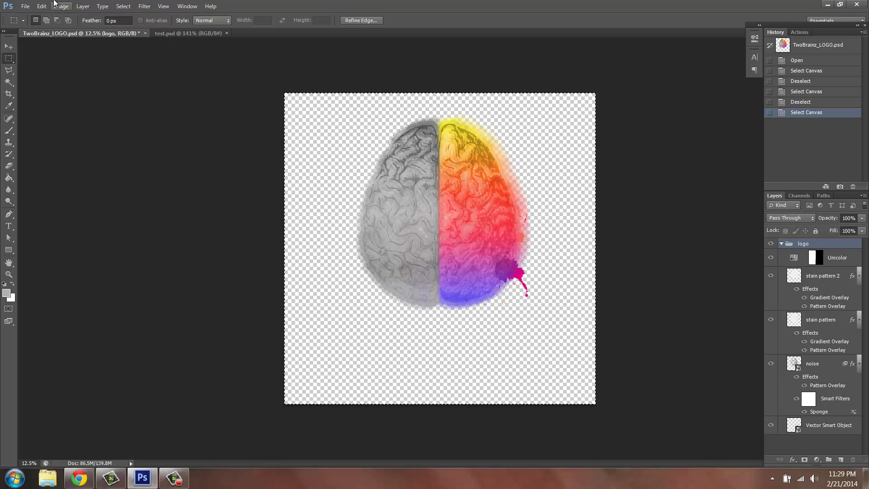
pyautogui.click(40, 7)
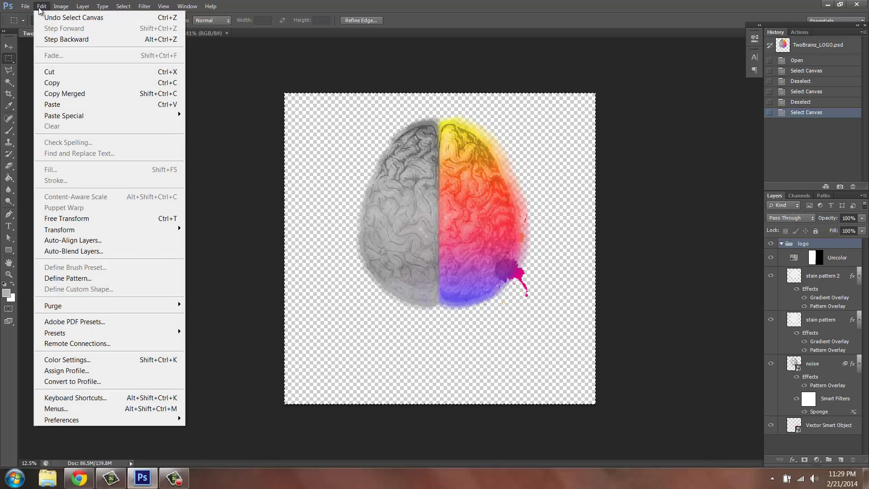
pyautogui.click(60, 86)
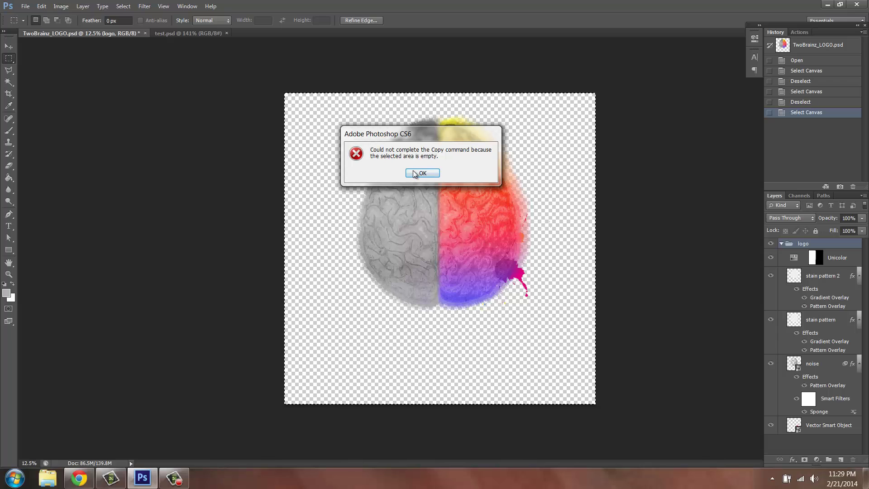
pyautogui.click(414, 173)
# Select the logo group in the Layers panel and use Copy Merged
pyautogui.click(845, 258)
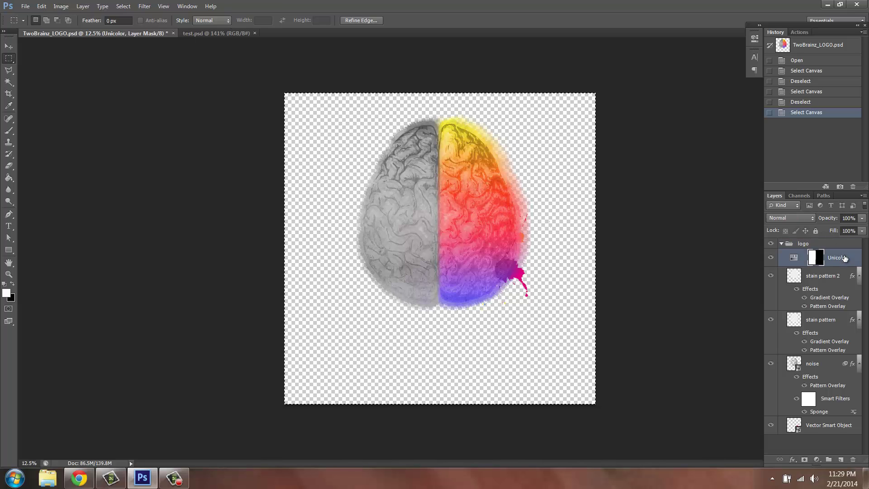
pyautogui.click(830, 283)
pyautogui.click(831, 327)
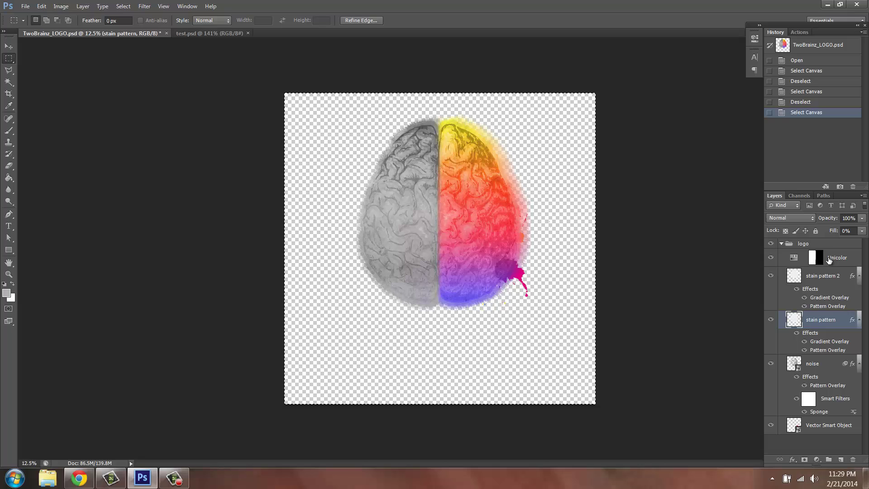
pyautogui.click(819, 244)
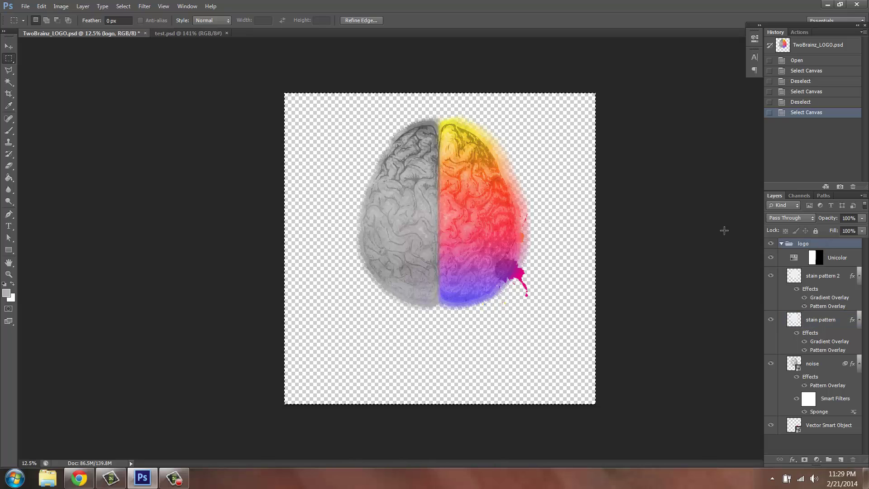
pyautogui.click(41, 6)
pyautogui.click(55, 92)
# Paste the merged logo into test.psd as Layer 1 and drag it over the portrait
pyautogui.click(196, 34)
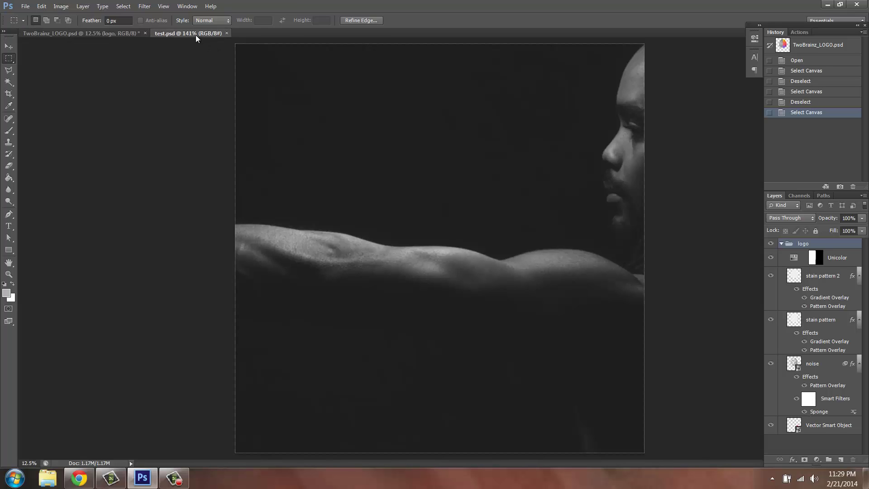
pyautogui.click(41, 6)
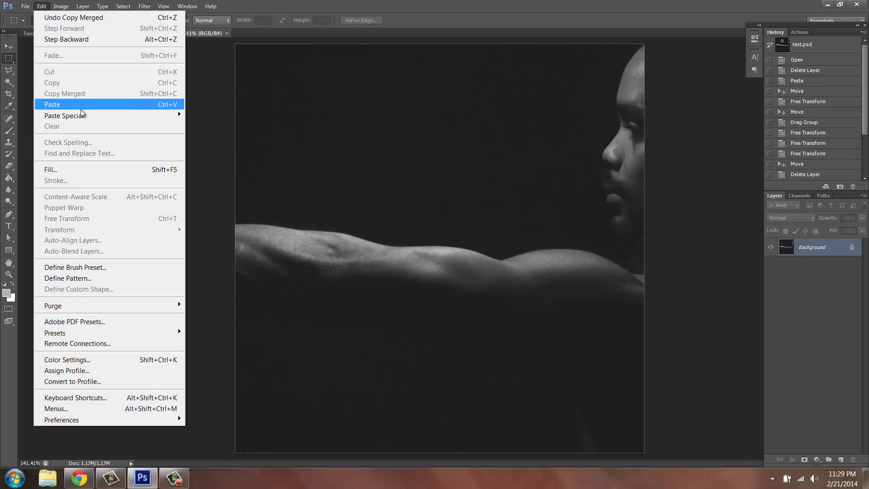
pyautogui.click(72, 93)
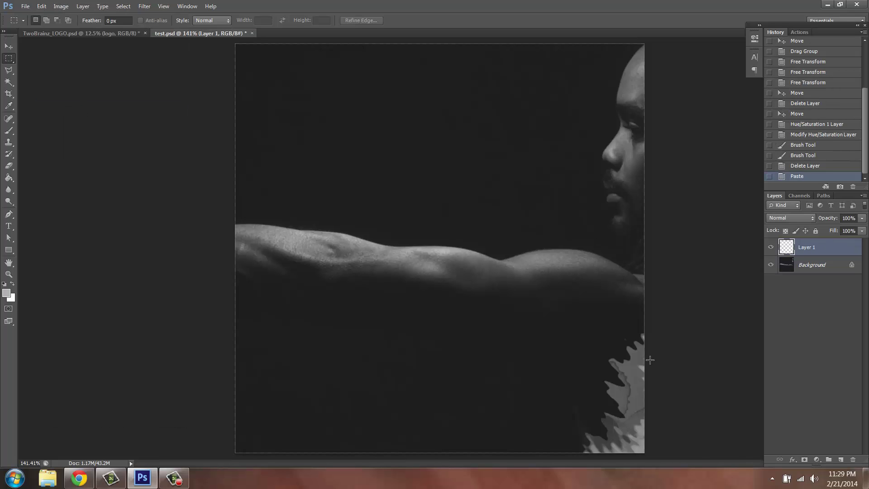
pyautogui.click(7, 48)
pyautogui.moveTo(611, 423); pyautogui.dragTo(374, 202)
pyautogui.moveTo(503, 254); pyautogui.dragTo(431, 240)
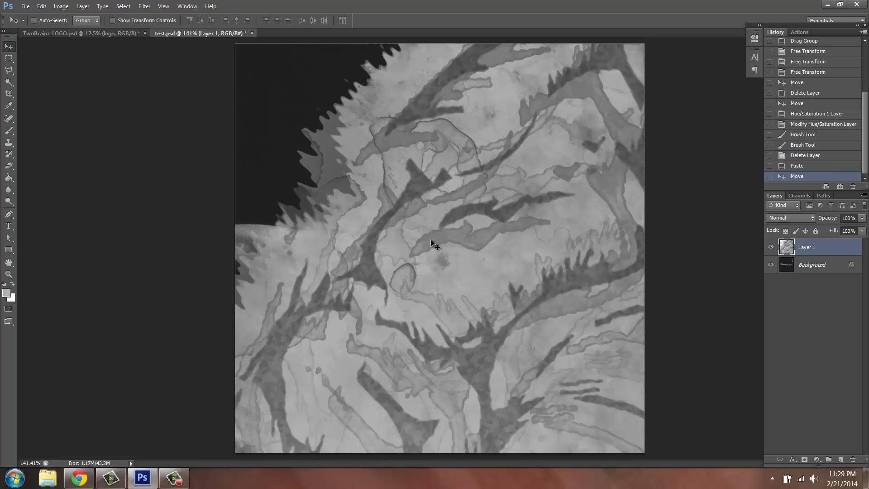
pyautogui.scroll(-5, 432, 245)
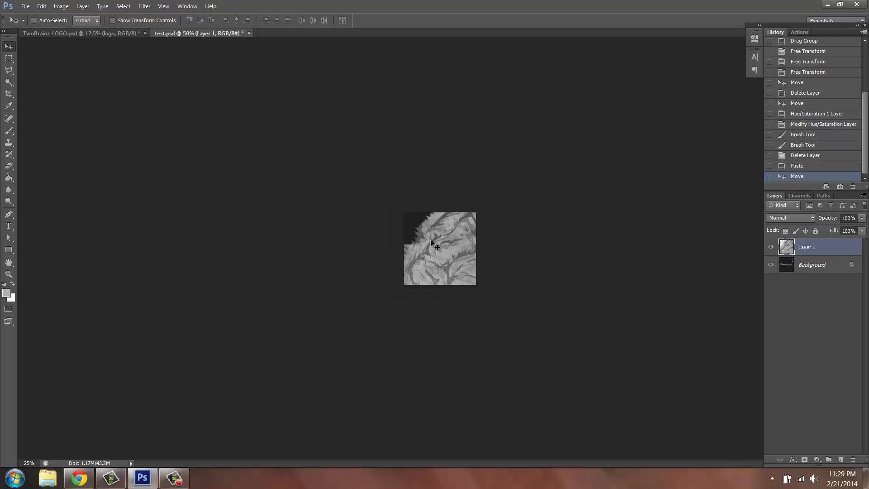
# Scale the pasted logo down to a small size with Edit > Transform > Scale
pyautogui.click(61, 6)
pyautogui.moveTo(68, 36)
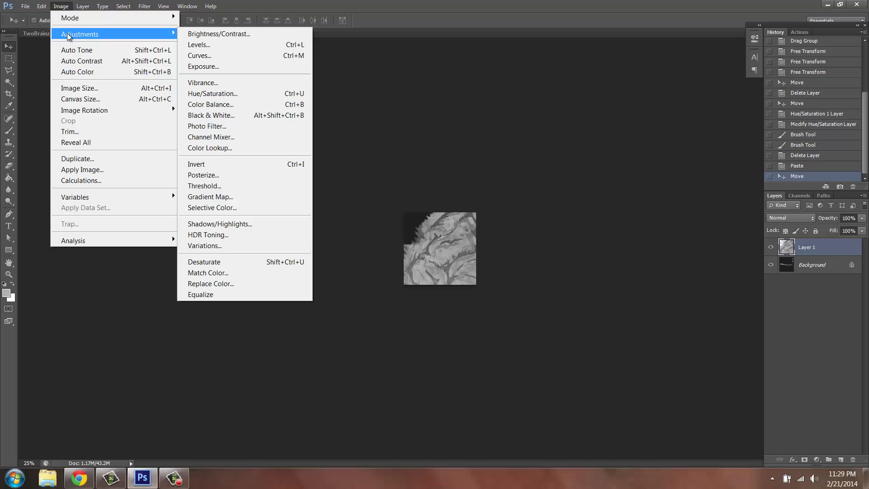
pyautogui.moveTo(42, 6)
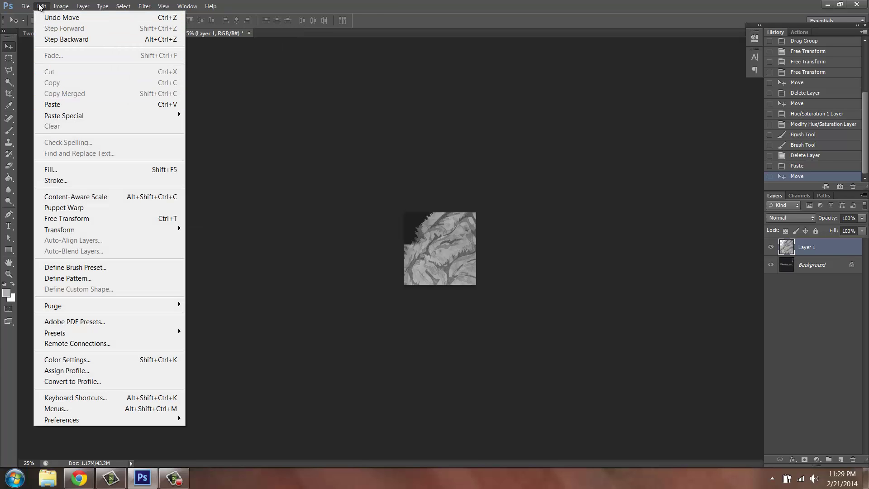
pyautogui.moveTo(102, 230)
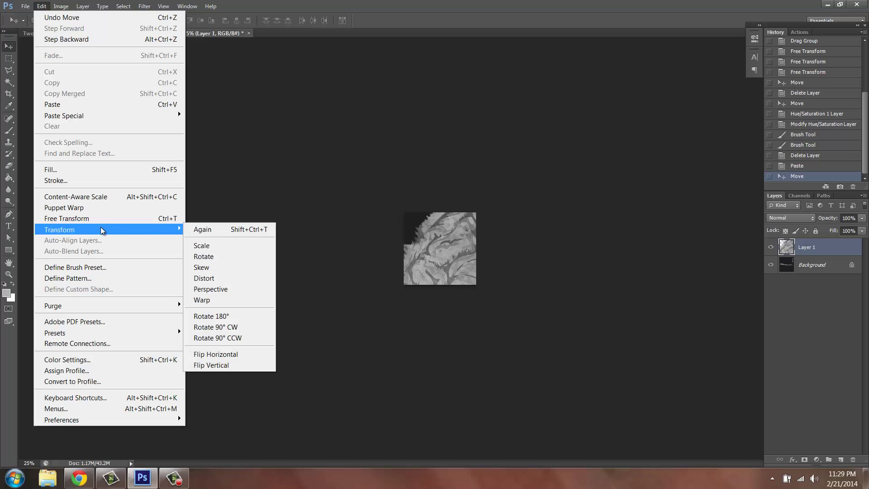
pyautogui.click(202, 246)
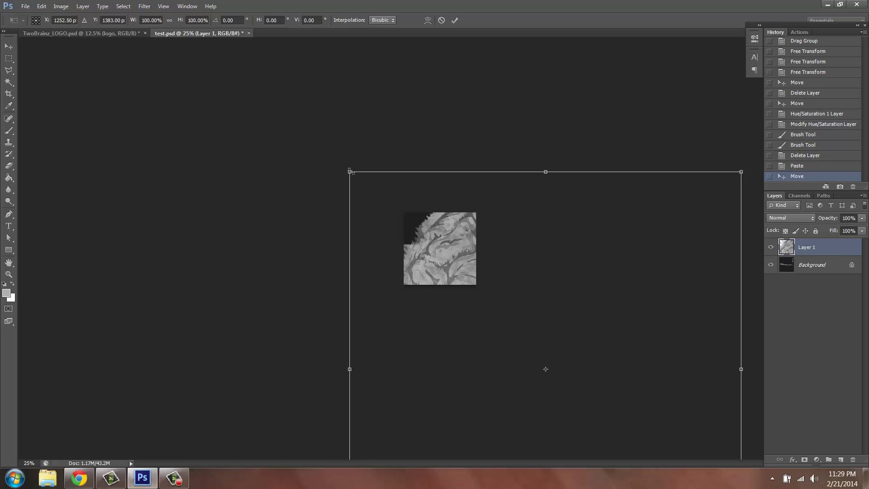
pyautogui.moveTo(371, 188); pyautogui.dragTo(659, 410)
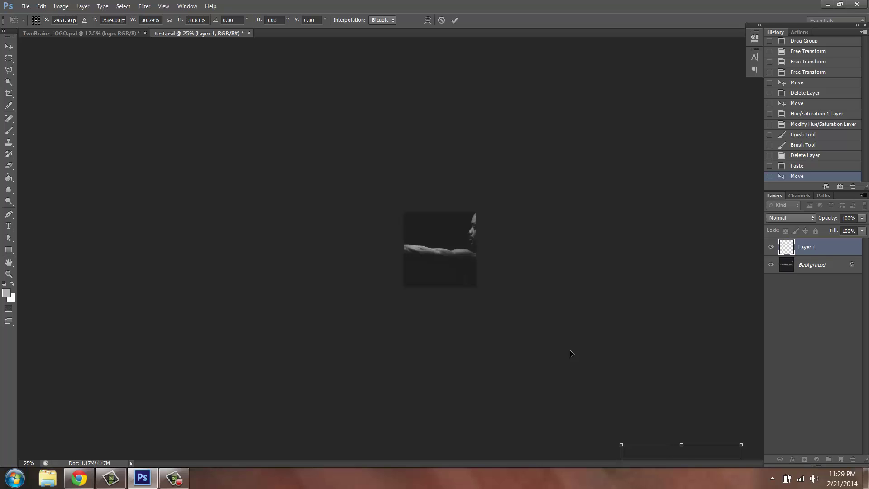
pyautogui.moveTo(667, 452); pyautogui.dragTo(434, 195)
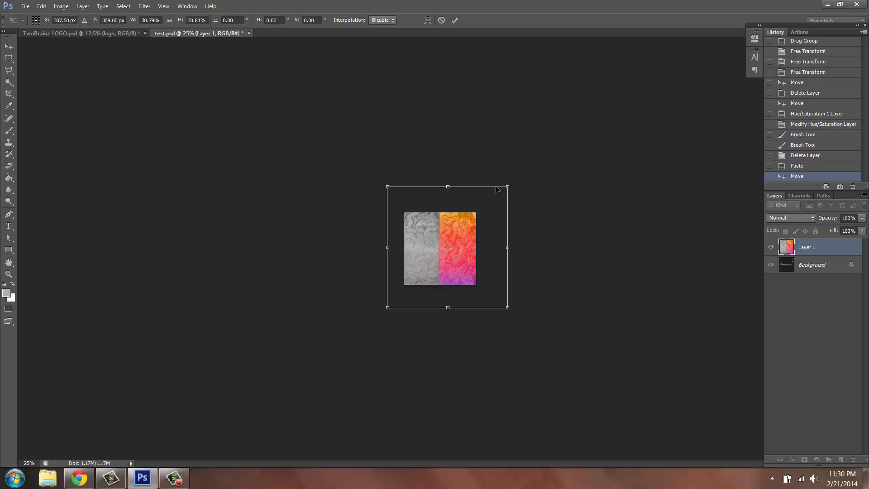
pyautogui.moveTo(507, 186); pyautogui.dragTo(436, 218)
pyautogui.moveTo(422, 249); pyautogui.dragTo(425, 218)
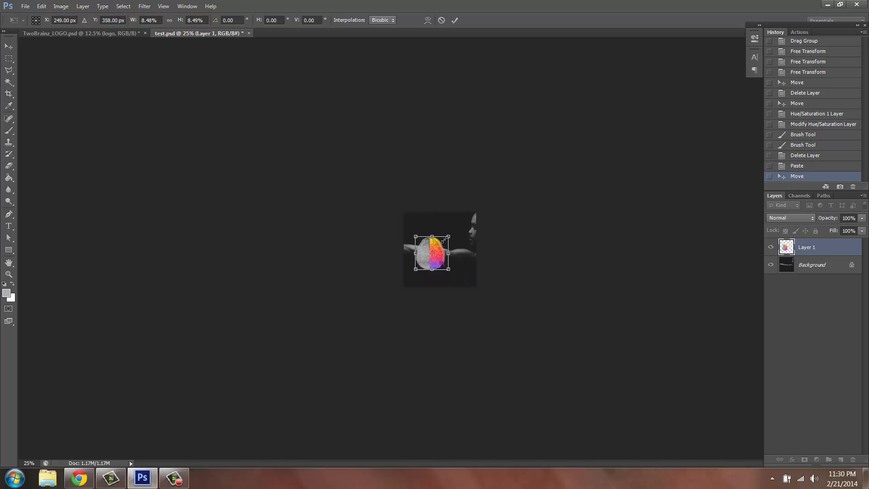
# Move the small logo to the photo's lower right over the shoulder and commit
pyautogui.moveTo(447, 242); pyautogui.dragTo(426, 242)
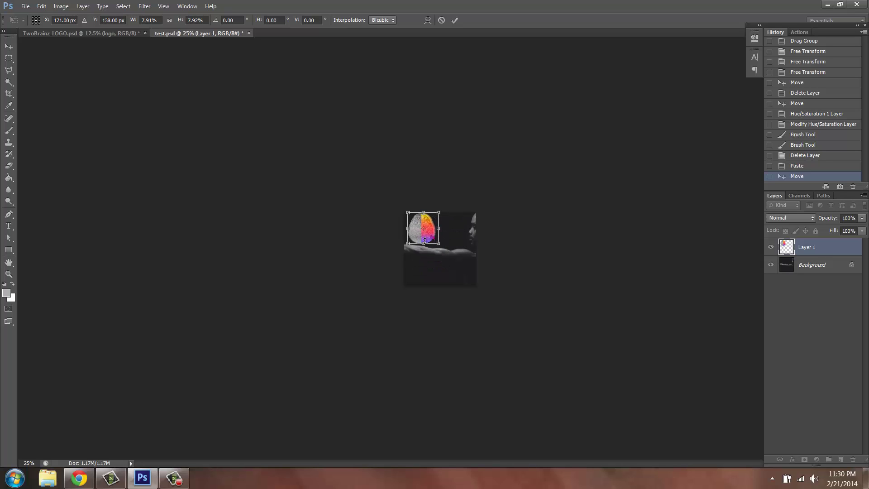
pyautogui.scroll(4, 424, 240)
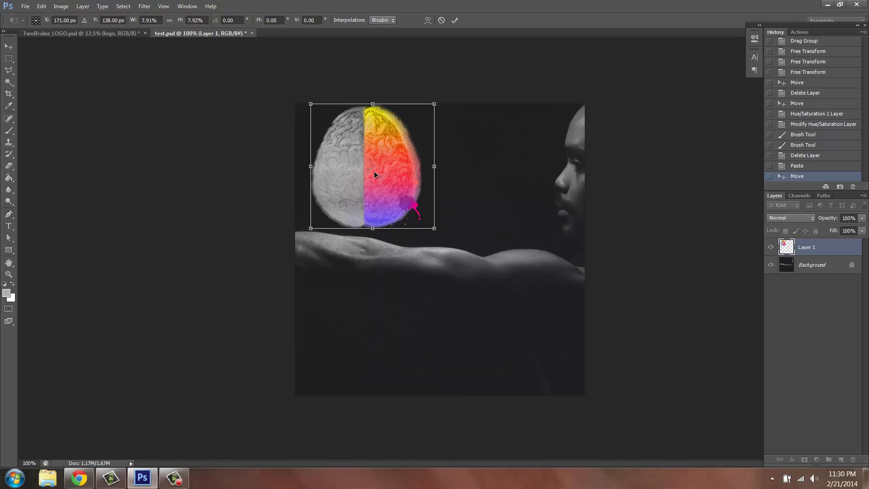
pyautogui.moveTo(375, 173); pyautogui.dragTo(523, 327)
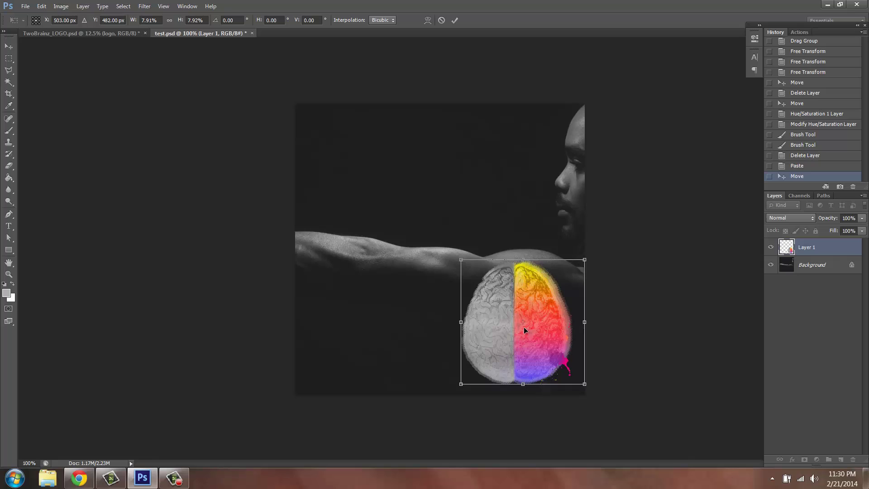
pyautogui.press('Return')
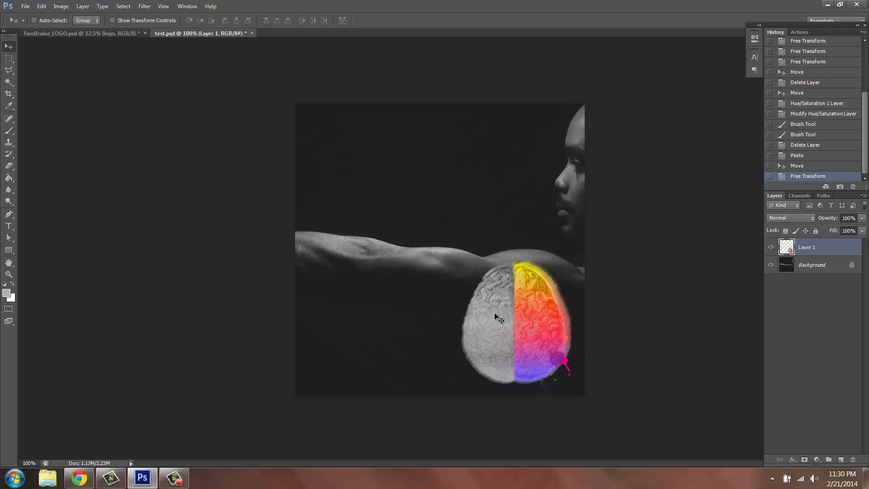
# Back in TwoBrainz_LOGO.psd, expand the logo group's layers and reselect the whole group
pyautogui.click(125, 34)
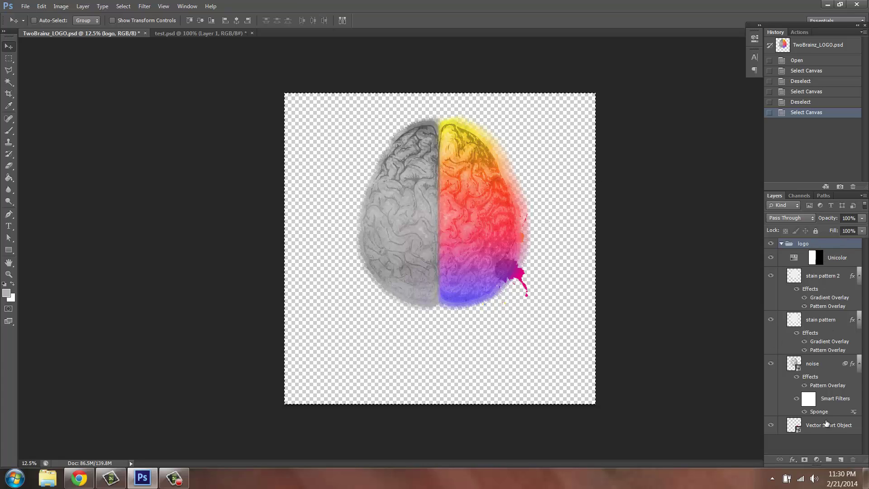
pyautogui.click(781, 244)
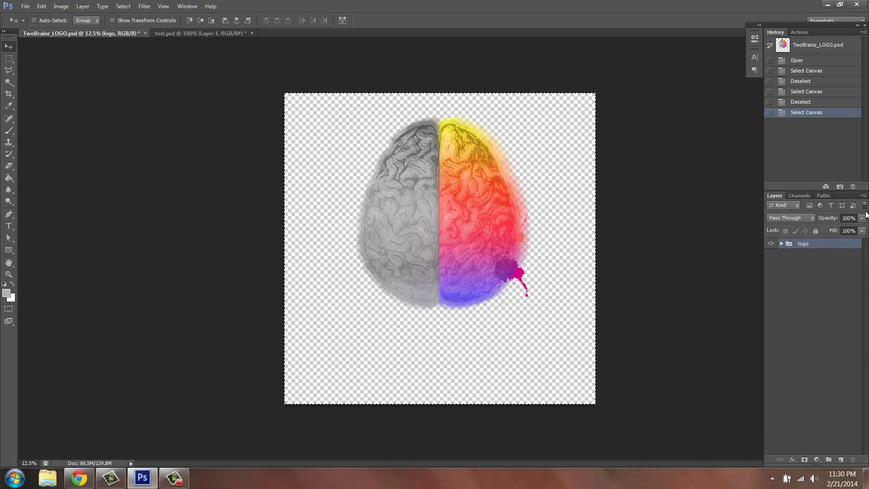
pyautogui.click(781, 244)
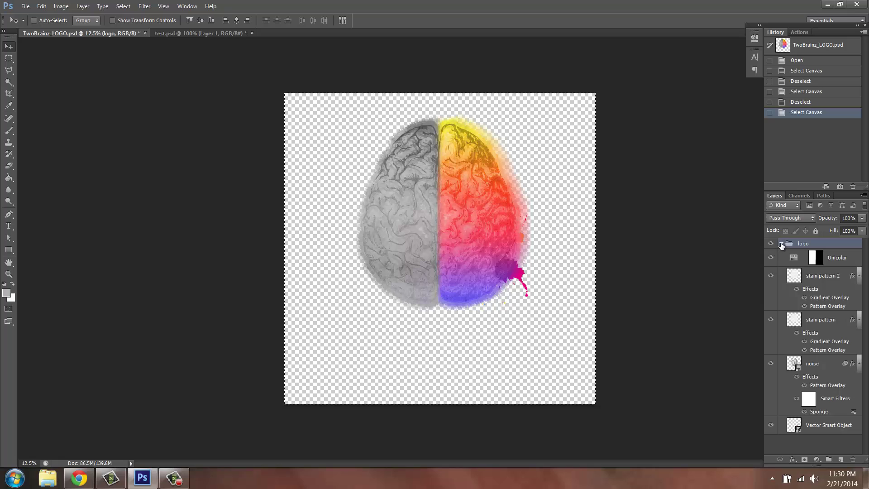
pyautogui.click(824, 257)
pyautogui.click(830, 282)
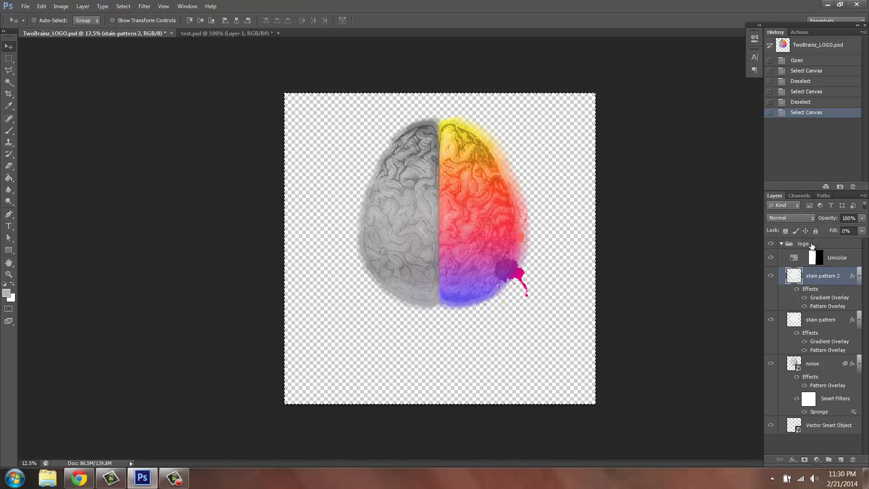
pyautogui.click(812, 245)
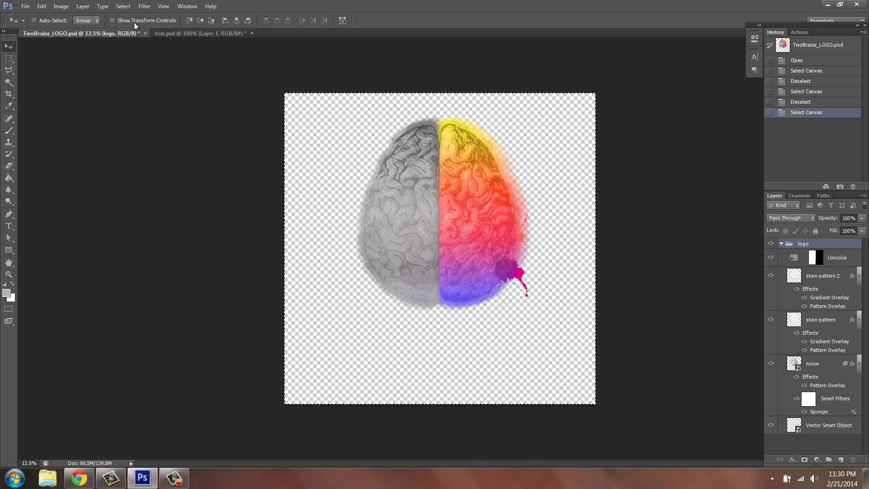
# Drag the logo group from TwoBrainz_LOGO.psd into a floated test.psd, then redock test.psd
pyautogui.moveTo(162, 35); pyautogui.dragTo(110, 68)
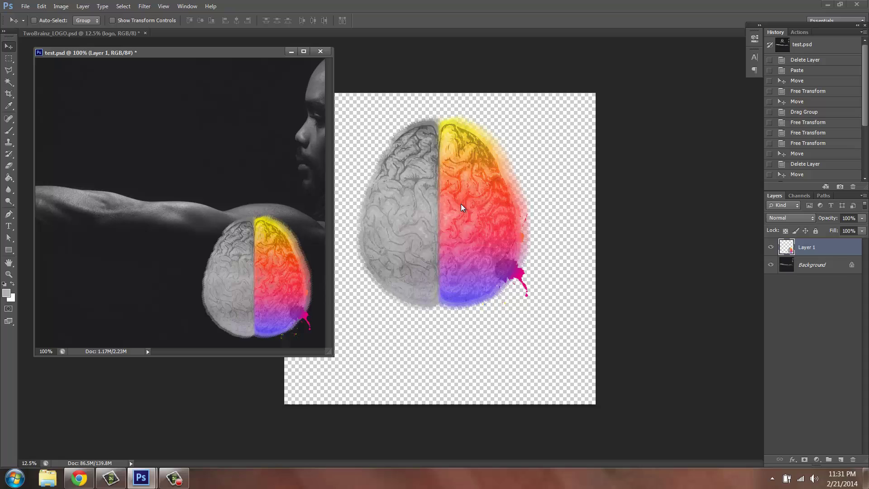
pyautogui.click(117, 33)
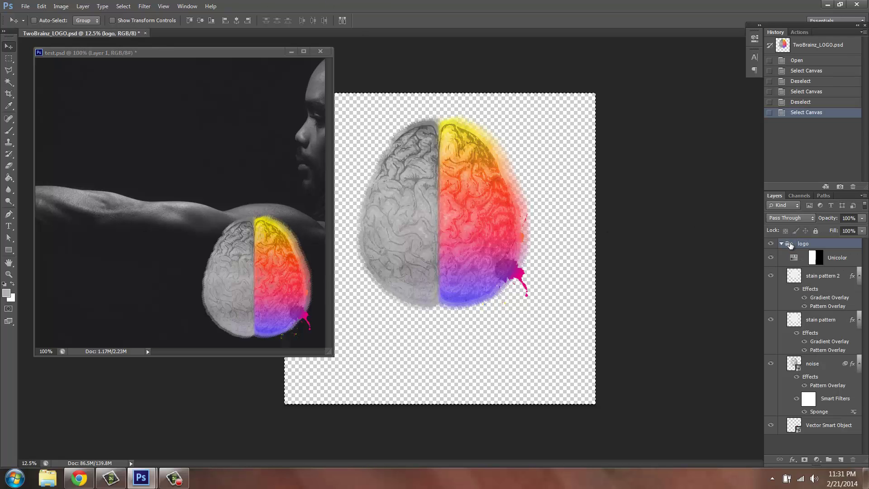
pyautogui.moveTo(790, 245); pyautogui.dragTo(144, 146)
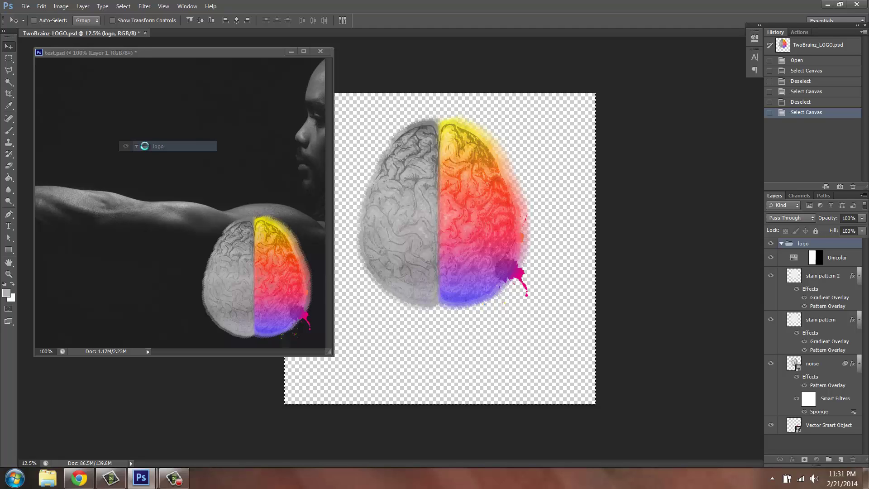
pyautogui.moveTo(144, 146); pyautogui.dragTo(145, 146)
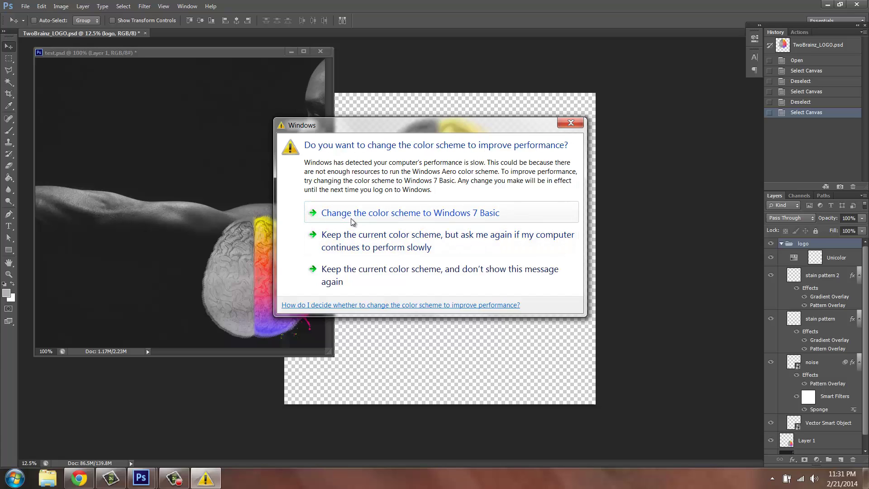
pyautogui.click(346, 268)
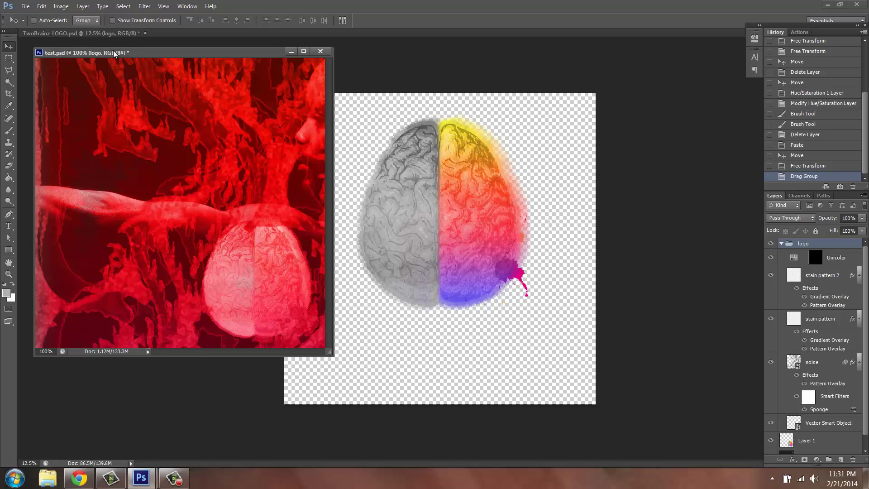
pyautogui.moveTo(113, 52); pyautogui.dragTo(175, 31)
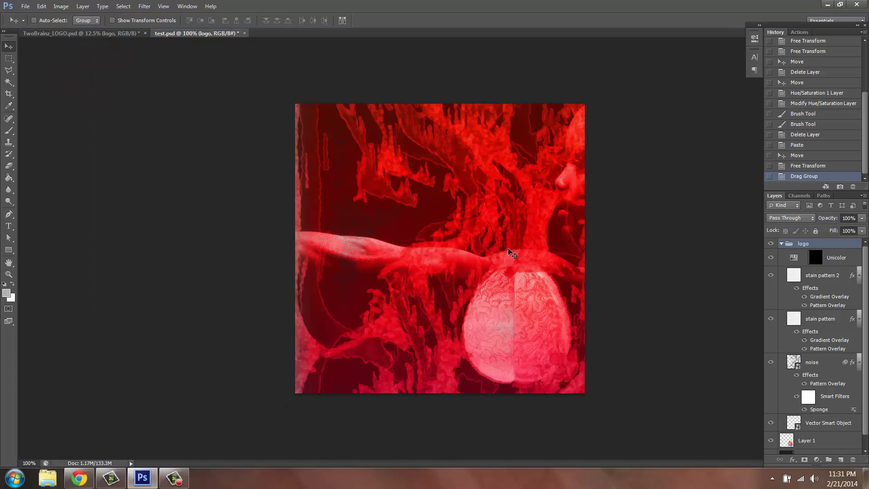
# Scale the dragged-in logo group down to about 11.6% and place it on the photo
pyautogui.hotkey('ctrl', '-')
pyautogui.hotkey('ctrl', '-')
pyautogui.hotkey('ctrl', '-')
pyautogui.hotkey('ctrl', '-')
pyautogui.hotkey('ctrl', '-')
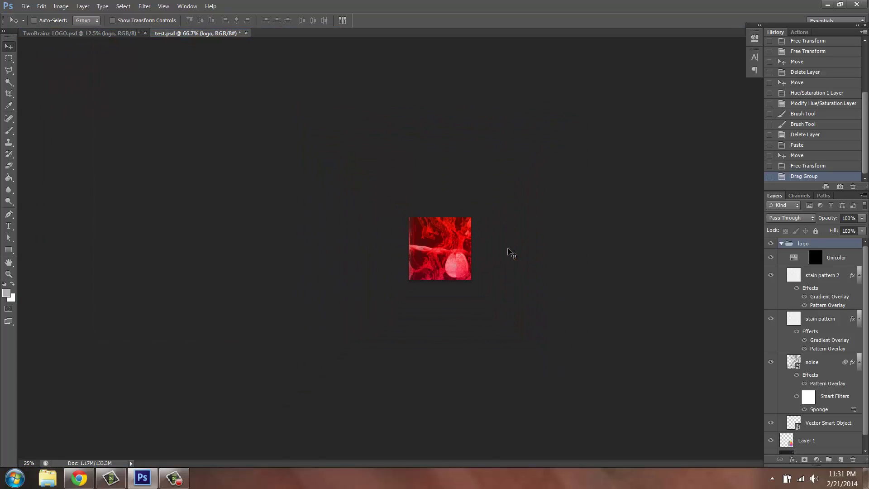
pyautogui.click(41, 7)
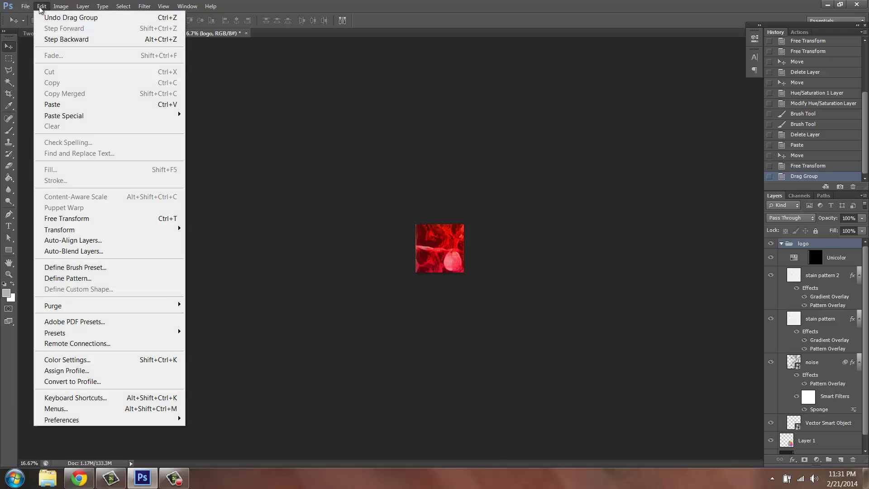
pyautogui.moveTo(107, 230)
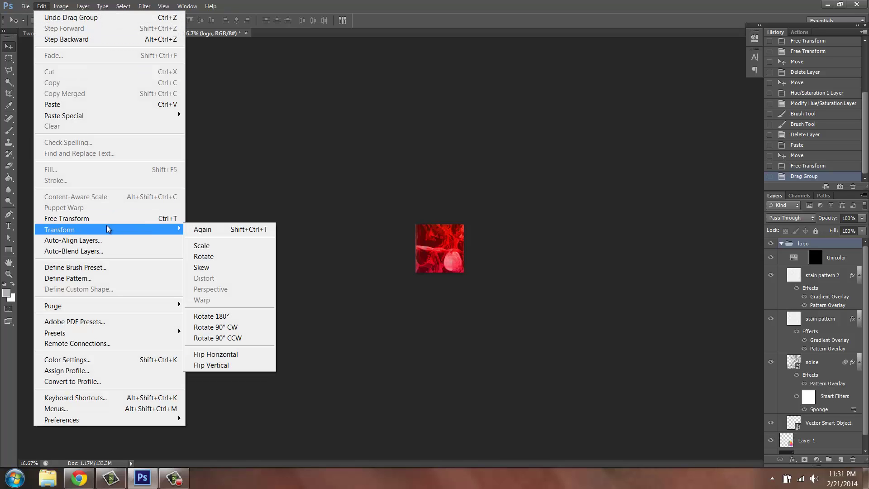
pyautogui.click(224, 250)
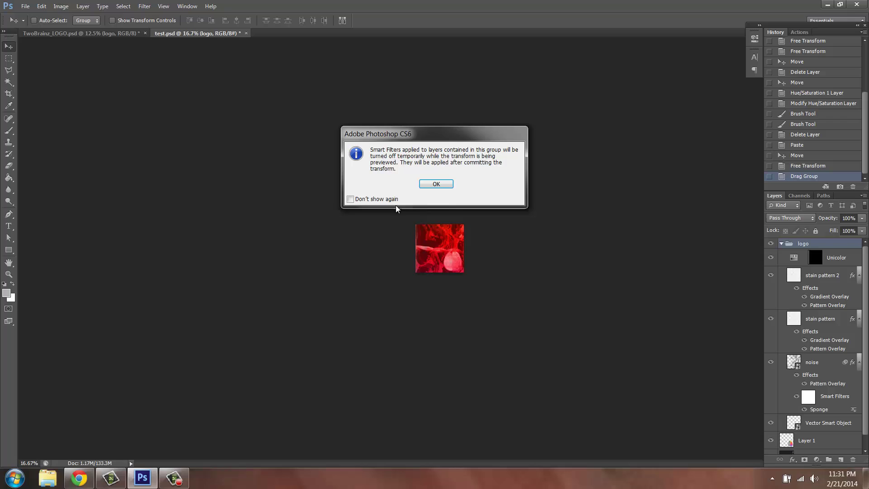
pyautogui.click(431, 186)
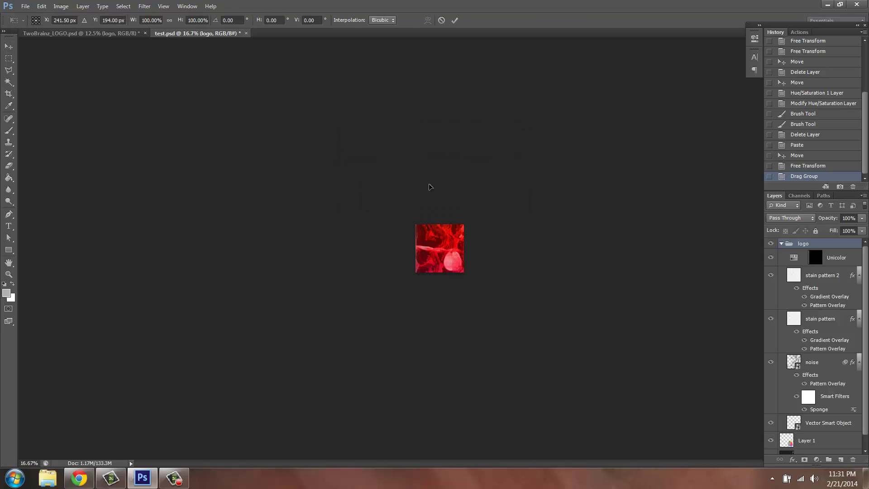
pyautogui.moveTo(564, 106); pyautogui.dragTo(335, 341)
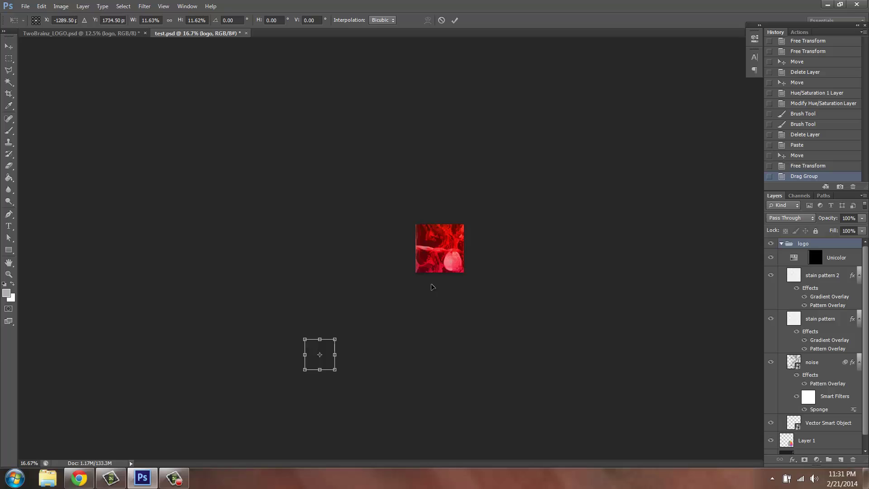
pyautogui.moveTo(431, 286); pyautogui.dragTo(439, 248)
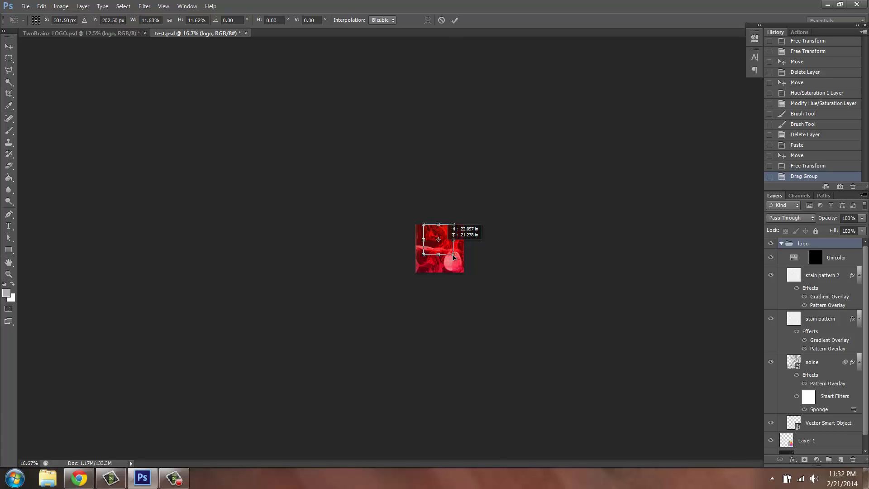
pyautogui.moveTo(452, 256); pyautogui.dragTo(452, 255)
pyautogui.press('Return')
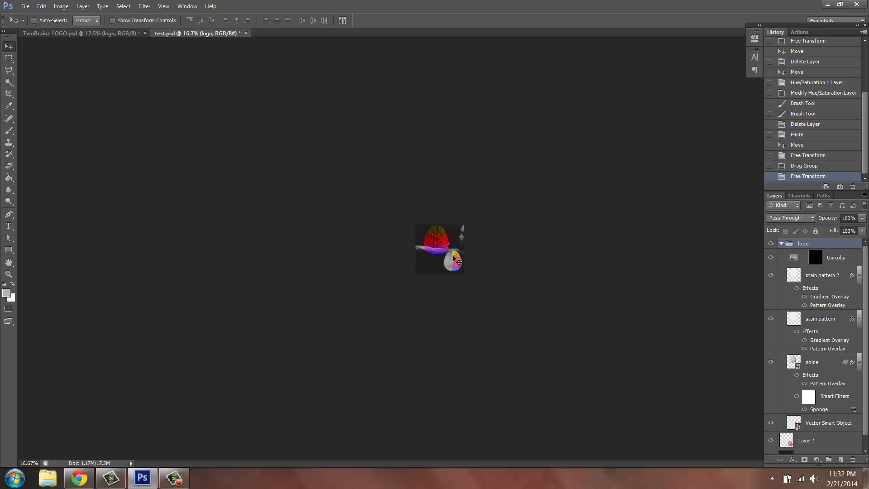
# At 100% zoom, resize the logo group to about 72% with Ctrl+T
pyautogui.hotkey('ctrl', '+')
pyautogui.hotkey('ctrl', '+')
pyautogui.hotkey('ctrl', '+')
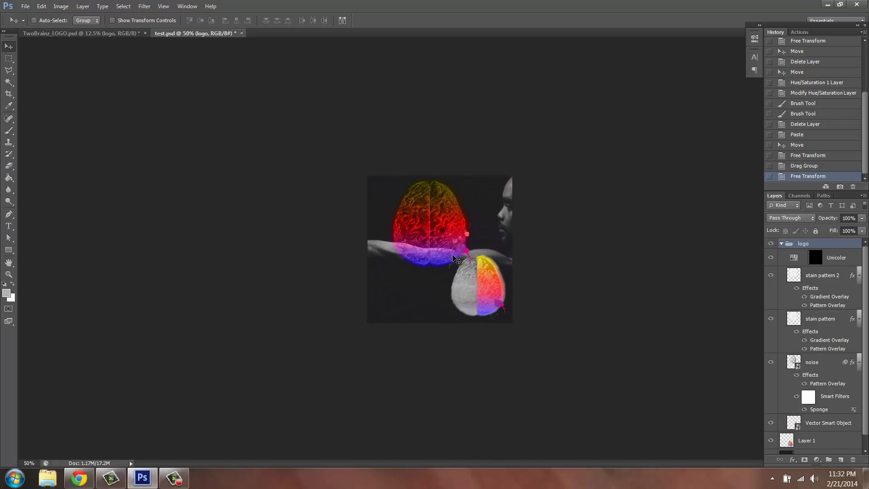
pyautogui.hotkey('ctrl', '+')
pyautogui.hotkey('ctrl', '+')
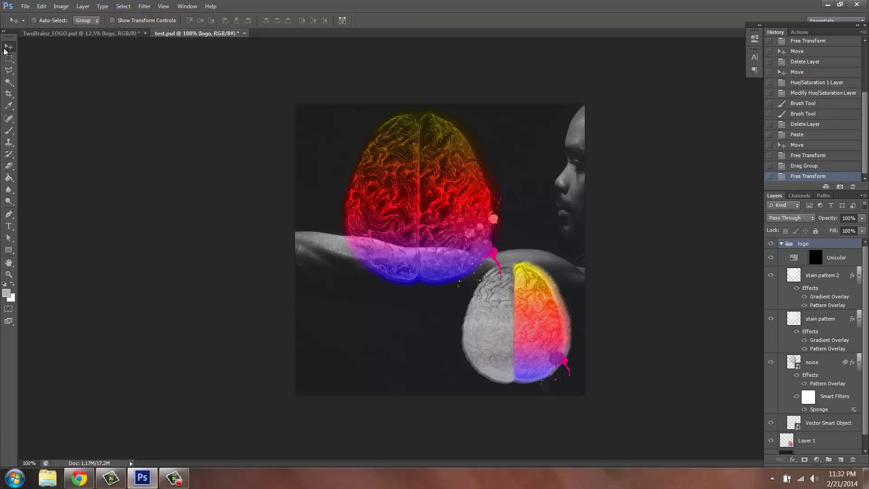
pyautogui.hotkey('ctrl', 't')
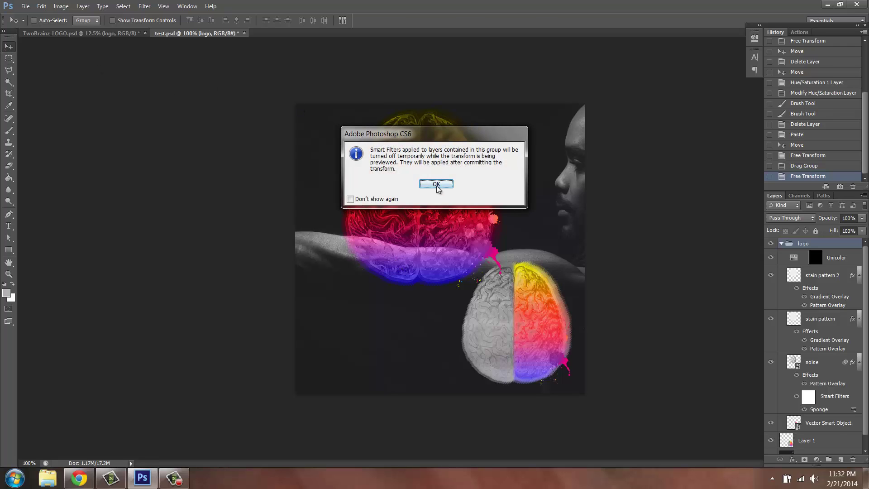
pyautogui.click(437, 185)
pyautogui.moveTo(523, 105); pyautogui.dragTo(421, 315)
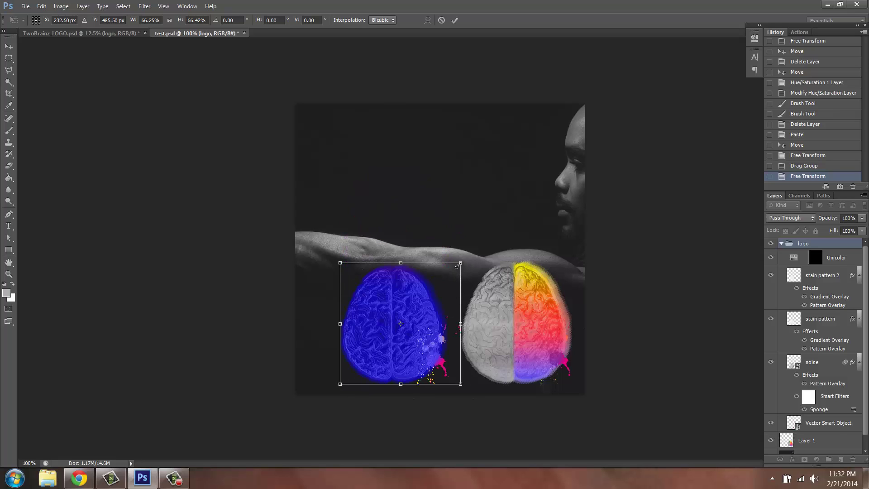
pyautogui.moveTo(458, 263); pyautogui.dragTo(471, 257)
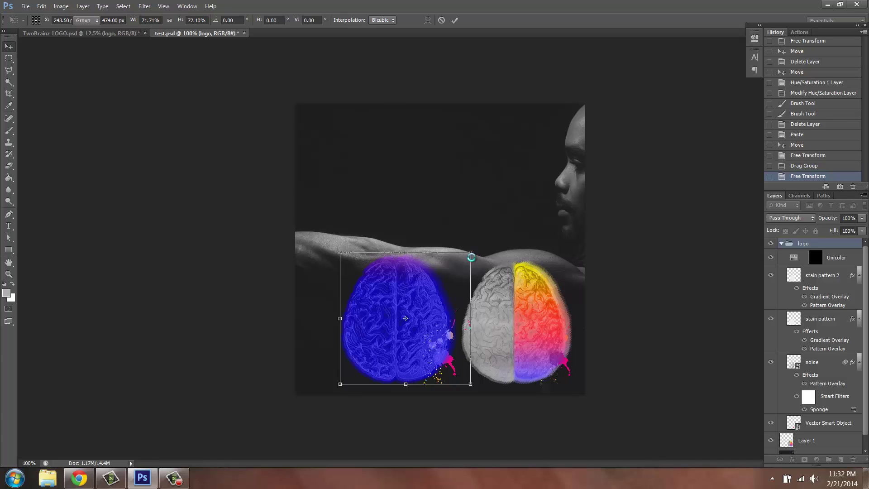
pyautogui.press('Return')
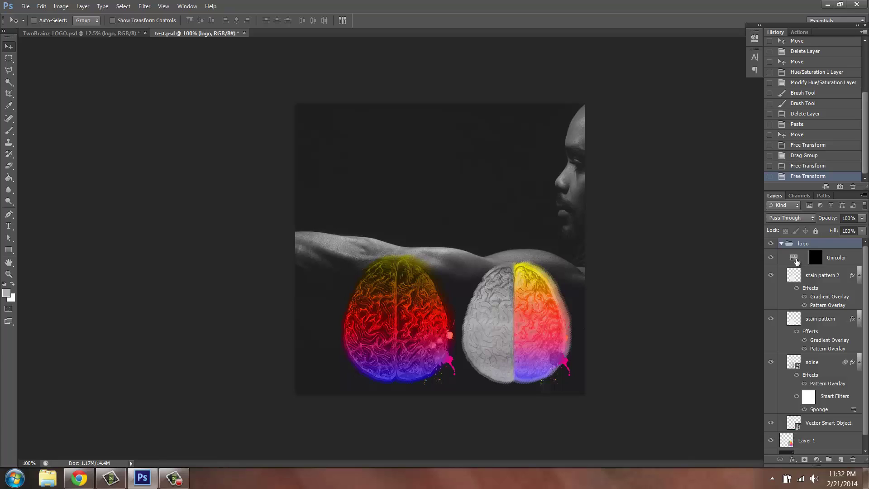
# Toggle Layer 1's visibility on and off to compare the two brains
pyautogui.click(796, 260)
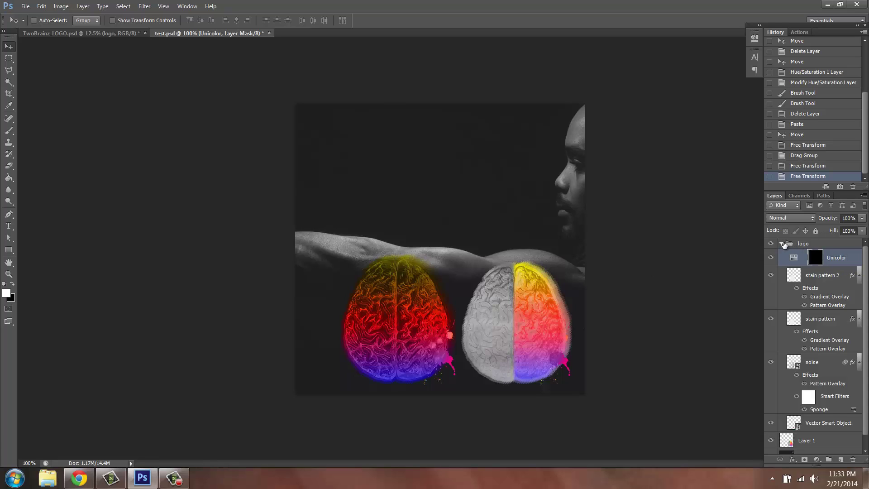
pyautogui.click(782, 244)
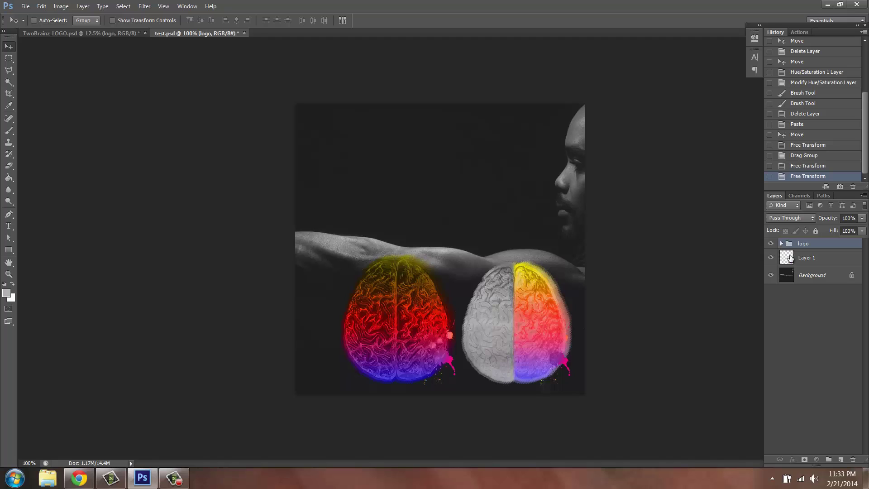
pyautogui.click(790, 257)
pyautogui.click(771, 258)
pyautogui.click(771, 258)
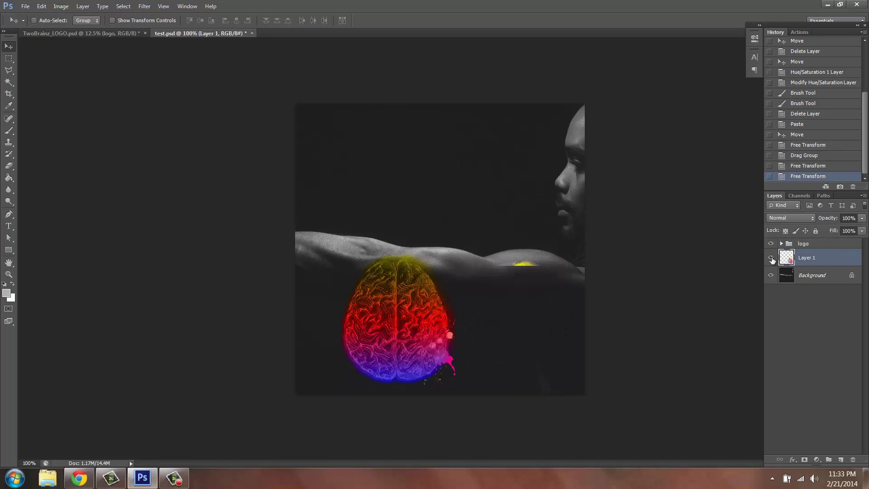
pyautogui.click(771, 258)
pyautogui.click(771, 258)
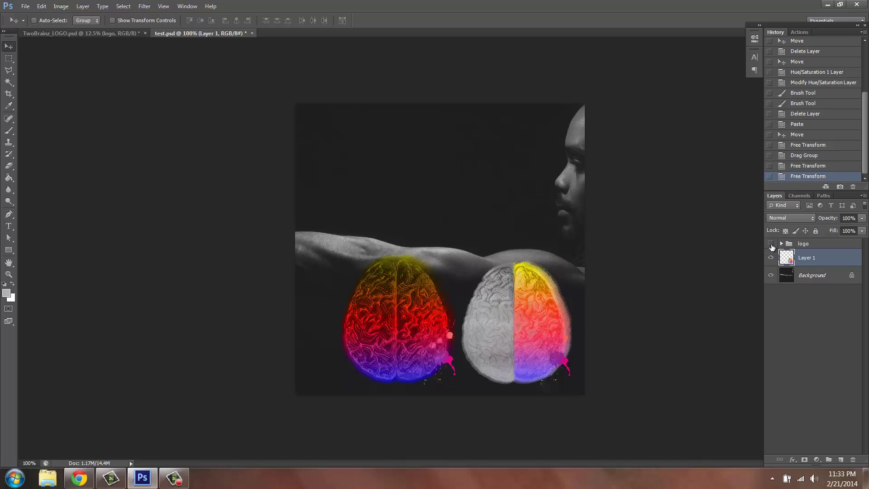
# Show the logo group, expand it, and delete its Unicolor layer
pyautogui.click(771, 244)
pyautogui.click(780, 244)
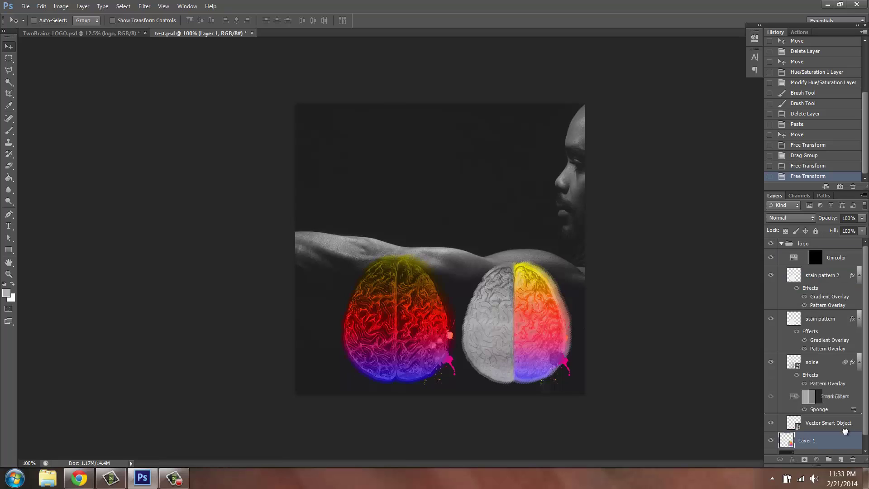
pyautogui.moveTo(832, 261); pyautogui.dragTo(853, 461)
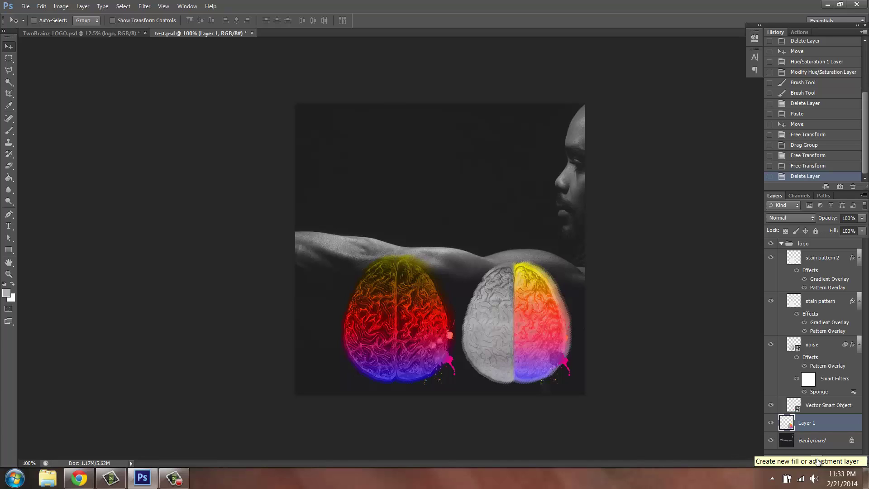
# Add a Hue/Saturation adjustment at Saturation -100 and move it to the logo group's top
pyautogui.click(817, 458)
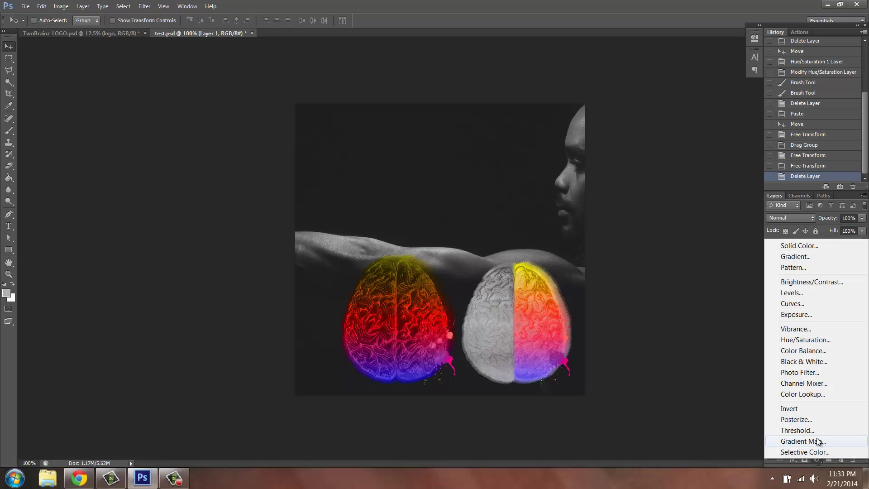
pyautogui.click(814, 344)
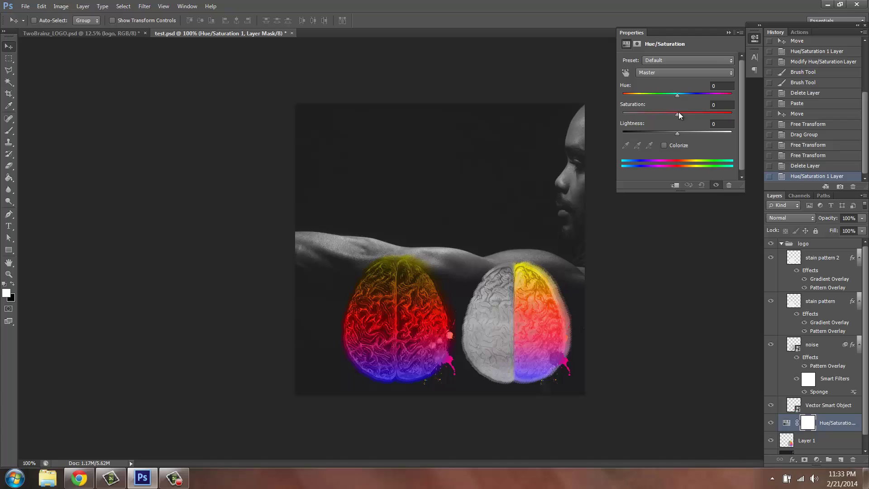
pyautogui.moveTo(677, 114); pyautogui.dragTo(609, 107)
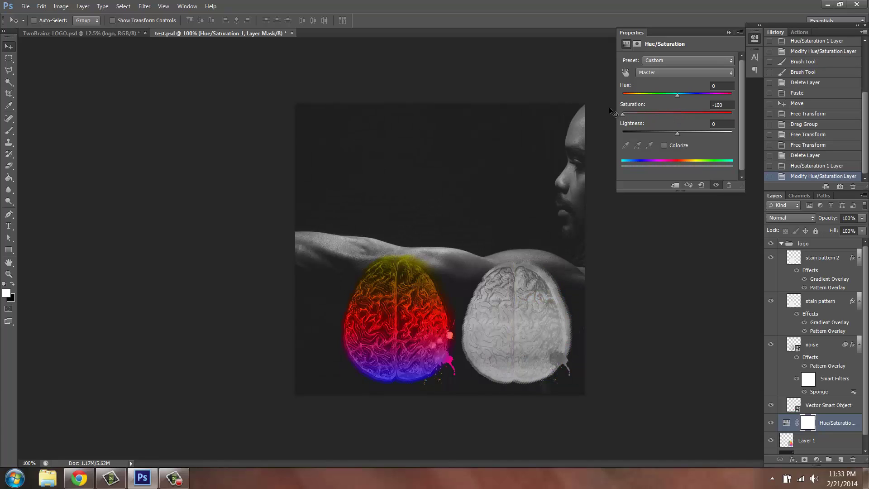
pyautogui.click(739, 33)
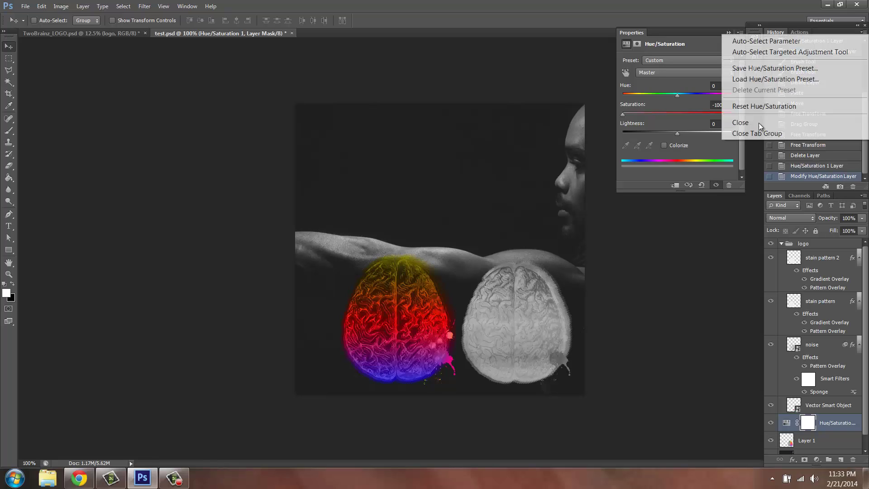
pyautogui.click(709, 43)
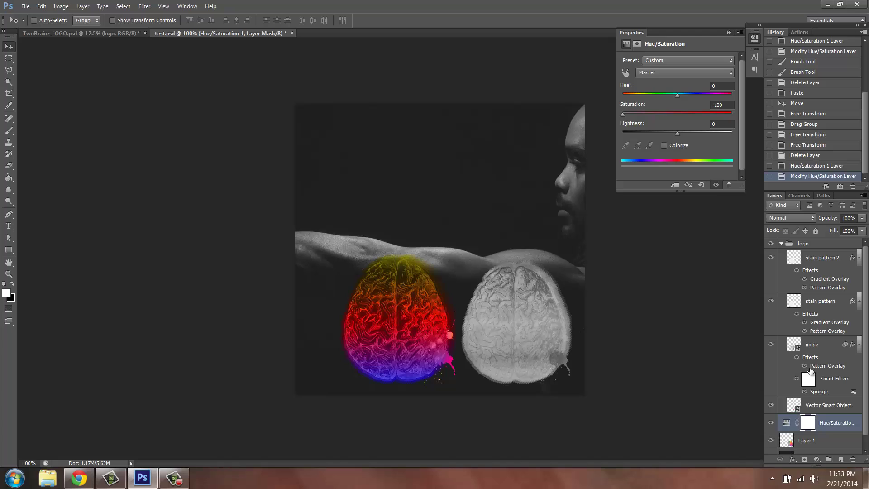
pyautogui.click(730, 31)
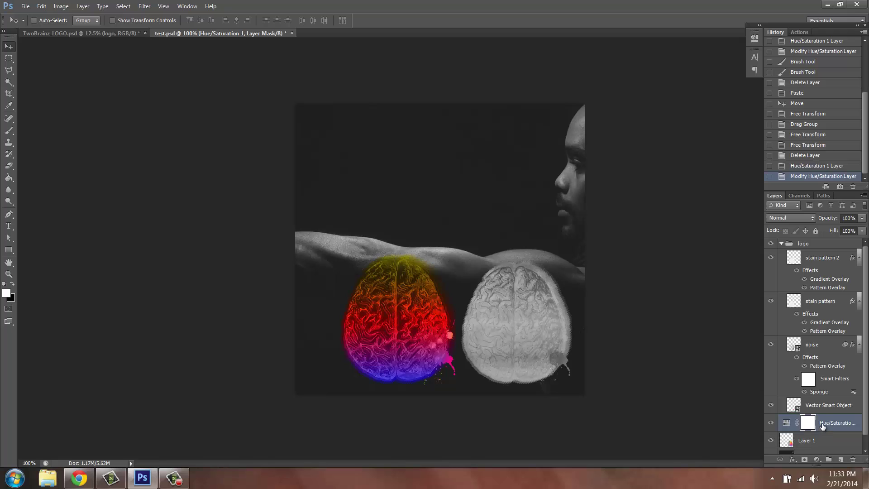
pyautogui.moveTo(823, 427); pyautogui.dragTo(824, 257)
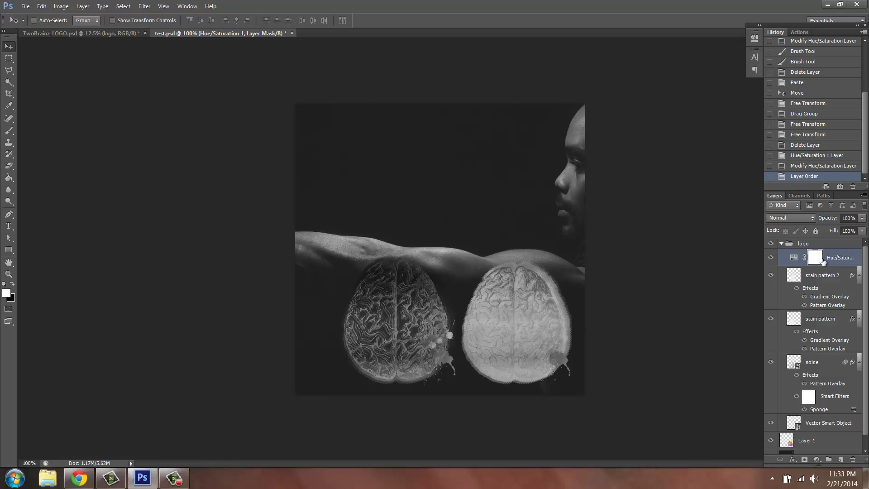
# Paint black with the Brush on the Hue/Saturation mask to restore rainbow colour on the brain's right half
pyautogui.click(9, 130)
pyautogui.click(13, 284)
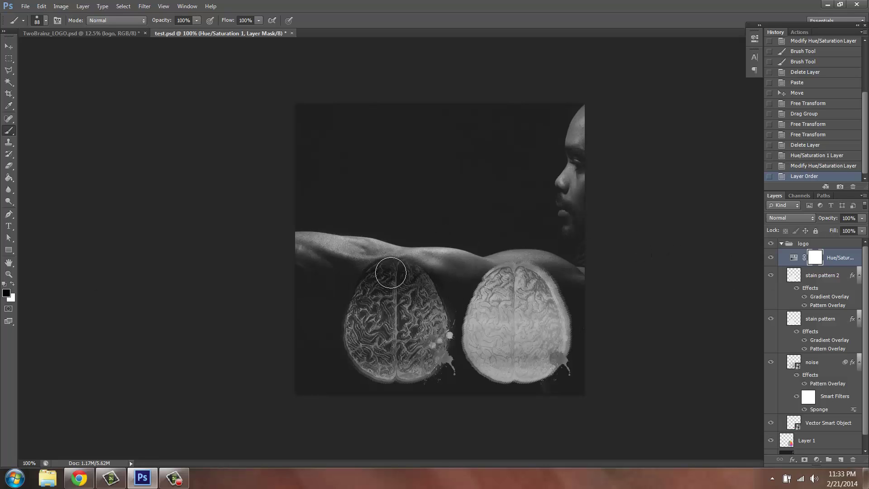
pyautogui.moveTo(388, 268)
pyautogui.mouseDown()
pyautogui.moveTo(374, 264)
pyautogui.moveTo(382, 369)
pyautogui.moveTo(372, 362)
pyautogui.mouseUp()
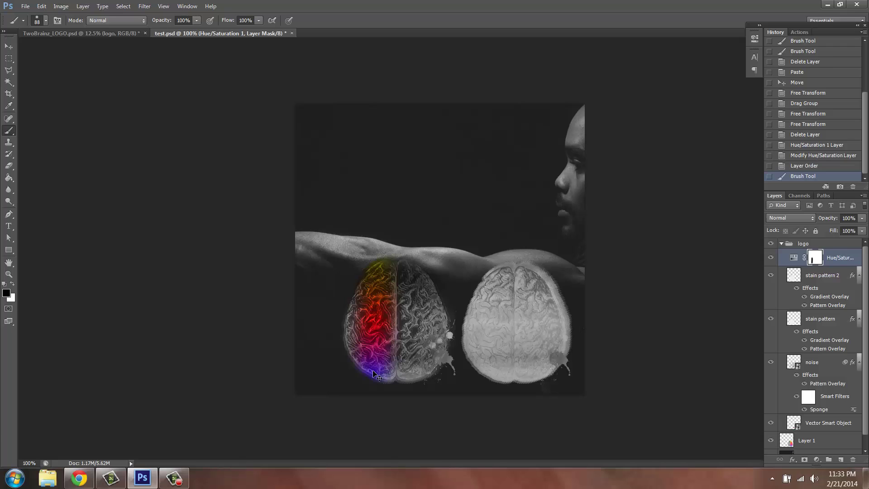
pyautogui.hotkey('ctrl', 'z')
pyautogui.moveTo(419, 262)
pyautogui.mouseDown()
pyautogui.moveTo(423, 392)
pyautogui.moveTo(434, 281)
pyautogui.moveTo(451, 384)
pyautogui.moveTo(454, 288)
pyautogui.moveTo(417, 255)
pyautogui.moveTo(405, 283)
pyautogui.moveTo(407, 391)
pyautogui.mouseUp()
pyautogui.moveTo(549, 261)
pyautogui.mouseDown()
pyautogui.moveTo(538, 371)
pyautogui.moveTo(538, 351)
pyautogui.moveTo(568, 366)
pyautogui.moveTo(565, 425)
pyautogui.mouseUp()
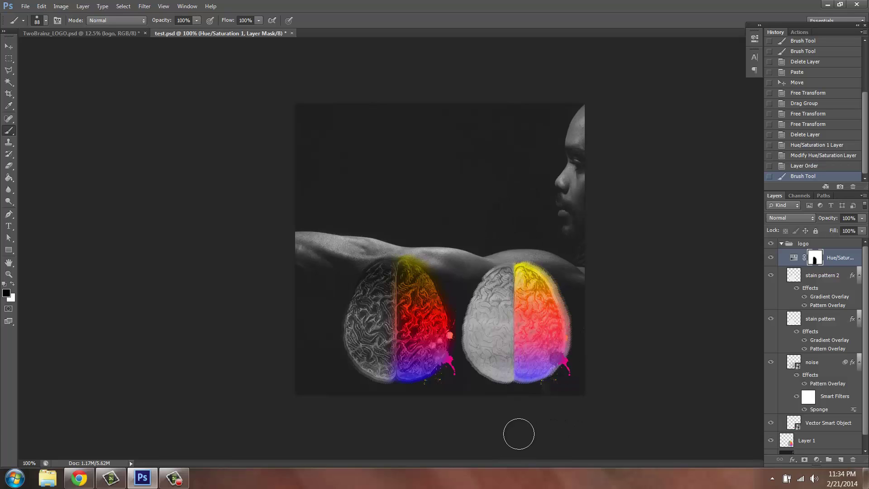
pyautogui.moveTo(511, 379); pyautogui.dragTo(549, 396)
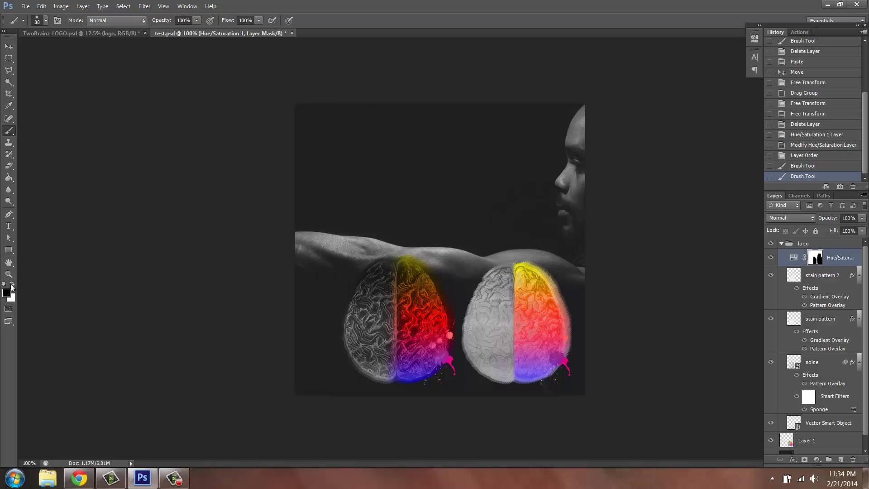
# Paint white to return the left half to grey, then touch up colour along the lower edge
pyautogui.click(13, 285)
pyautogui.moveTo(379, 362)
pyautogui.mouseDown()
pyautogui.moveTo(379, 416)
pyautogui.moveTo(395, 375)
pyautogui.mouseUp()
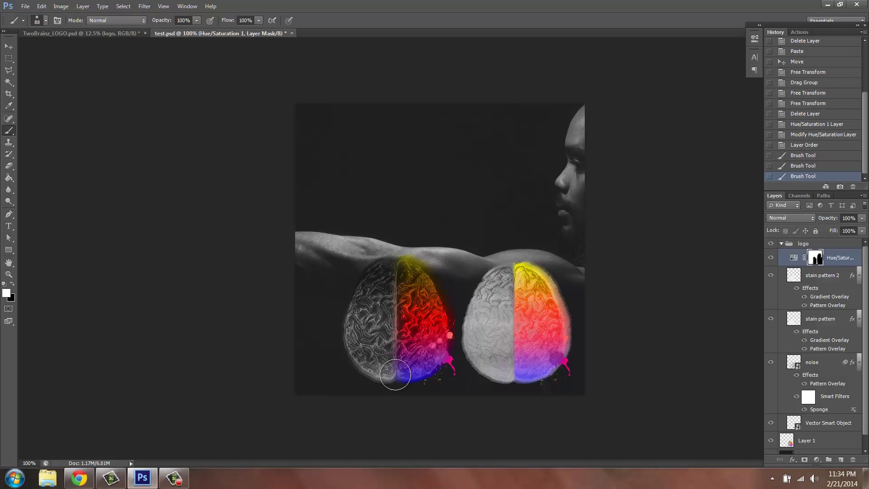
pyautogui.click(13, 285)
pyautogui.click(442, 388)
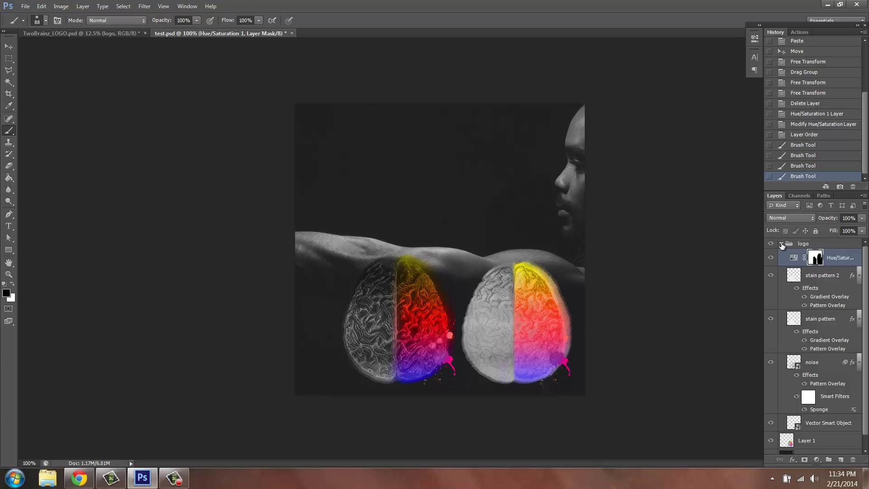
# Hide the second brain, scale the logo group down to about 65%, and move it toward the photo's lower right
pyautogui.click(781, 245)
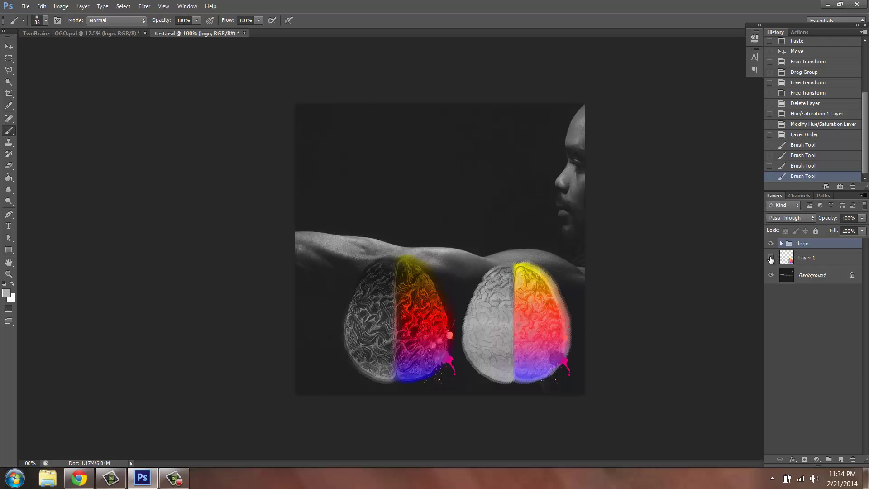
pyautogui.click(770, 257)
pyautogui.click(9, 46)
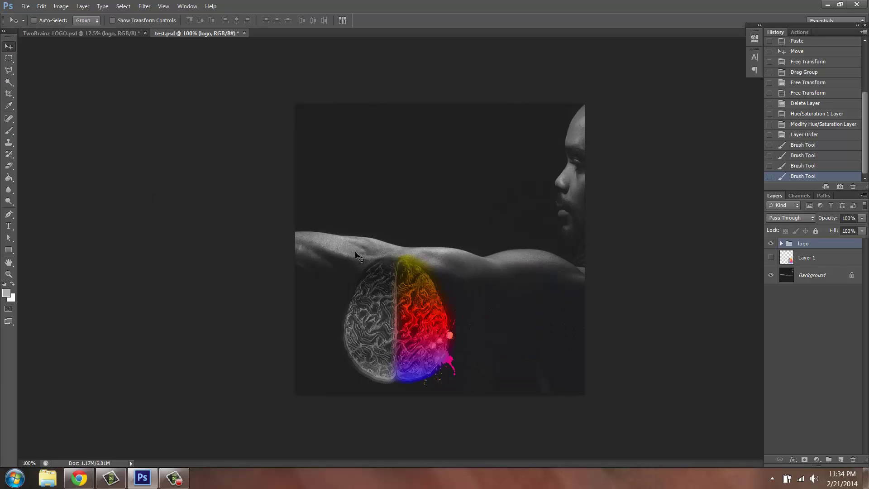
pyautogui.hotkey('ctrl', 't')
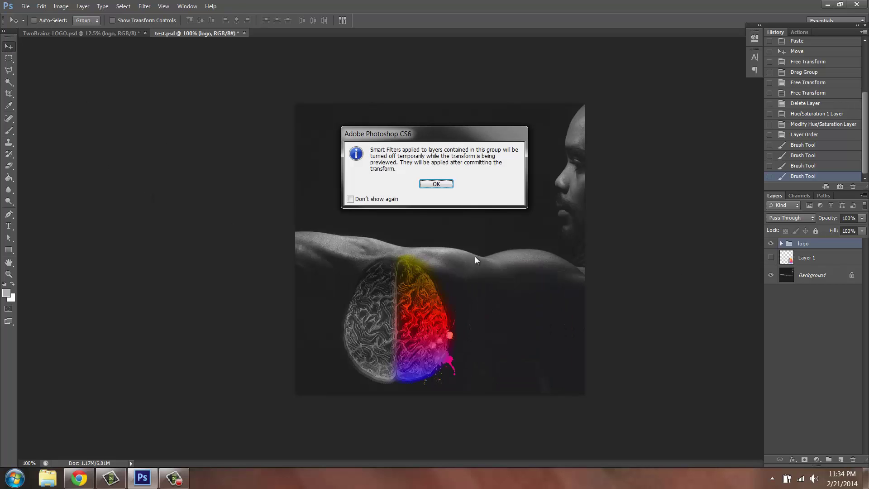
pyautogui.click(474, 257)
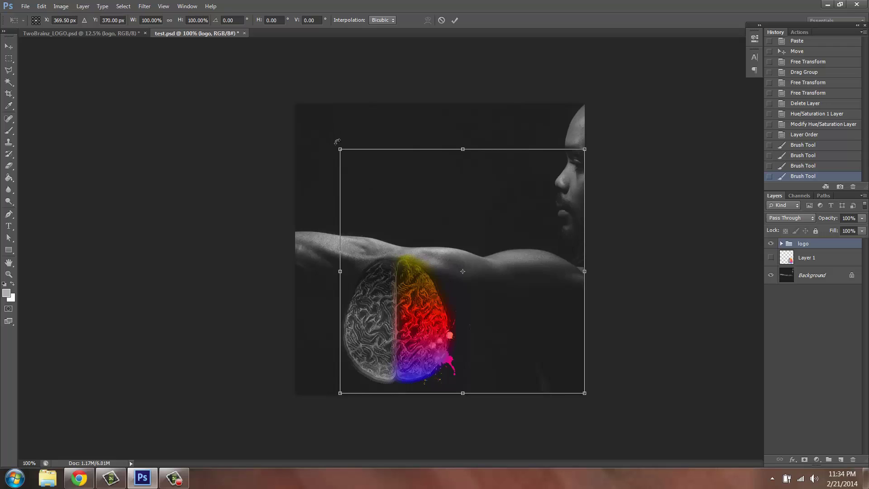
pyautogui.moveTo(353, 149); pyautogui.dragTo(478, 267)
pyautogui.press('Return')
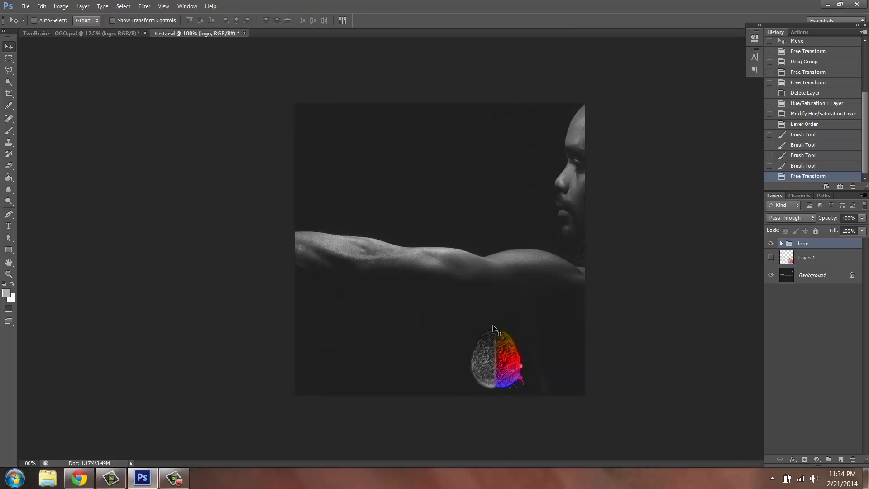
pyautogui.moveTo(499, 372); pyautogui.dragTo(445, 179)
pyautogui.moveTo(539, 307); pyautogui.dragTo(544, 353)
# Transform the logo group again and drag it above the man's arm, just left of his face
pyautogui.hotkey('ctrl', 't')
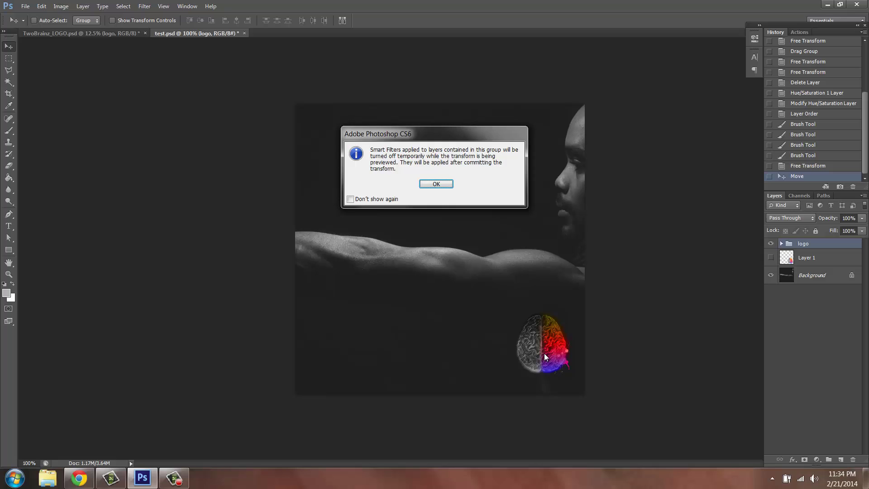
pyautogui.press('Return')
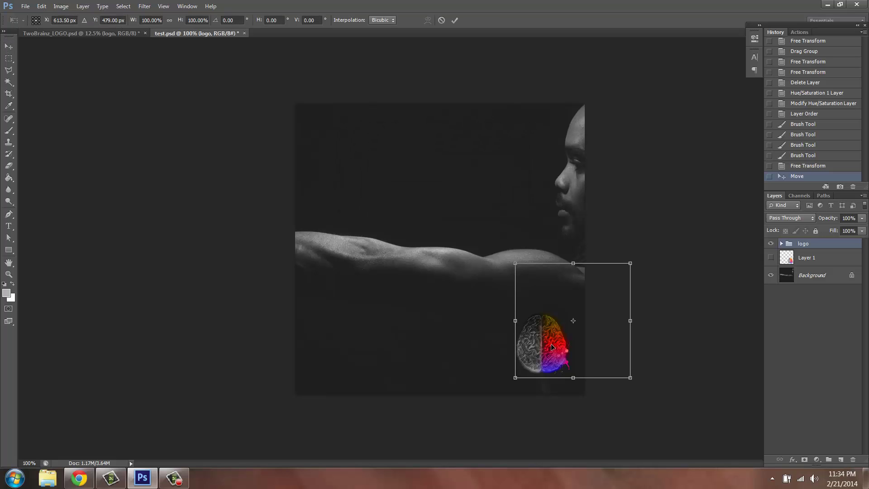
pyautogui.moveTo(551, 345); pyautogui.dragTo(457, 187)
pyautogui.press('Return')
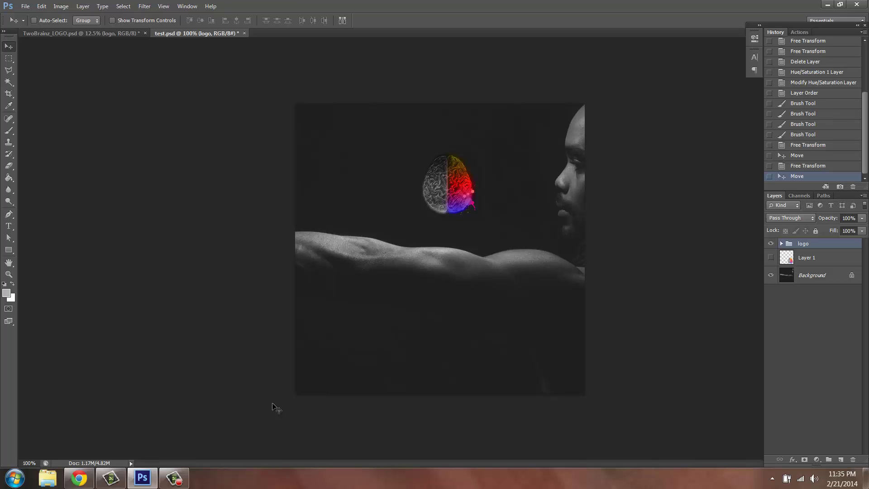
pyautogui.click(186, 476)
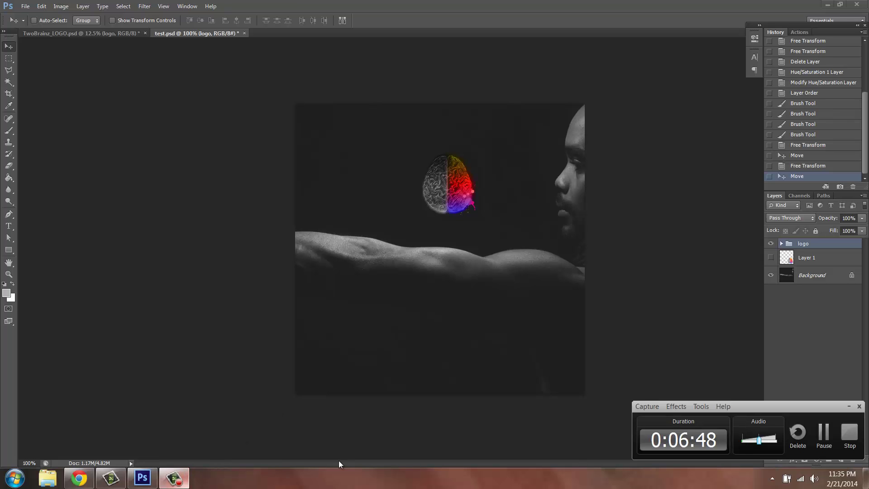